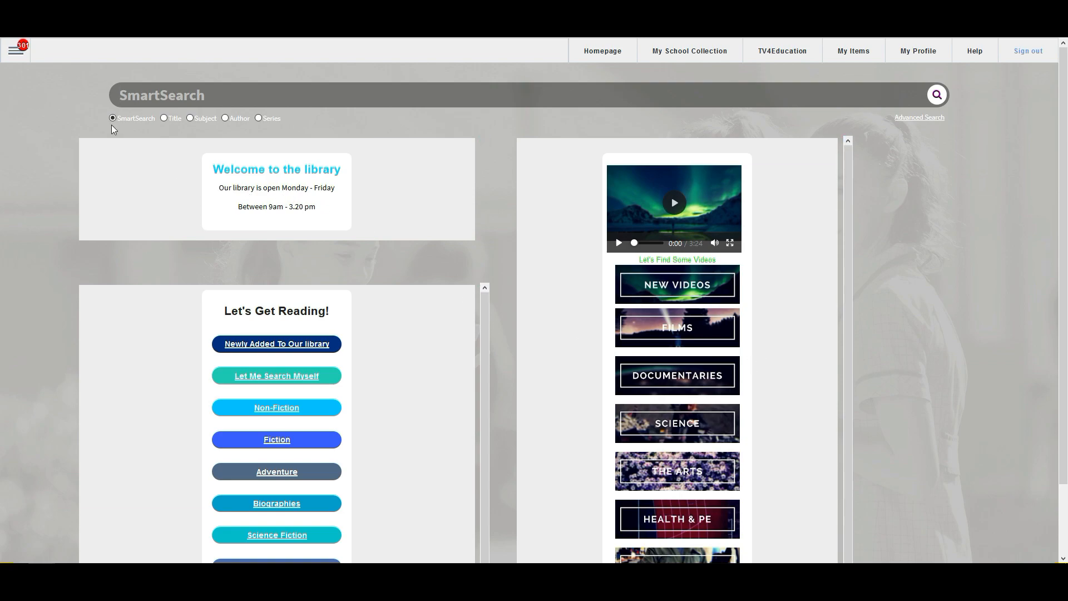
Step: Open the Global Catalogue and get the ISBN/SCIS No. field ready for input
{"action": "left_click", "coordinate": [15, 62]}
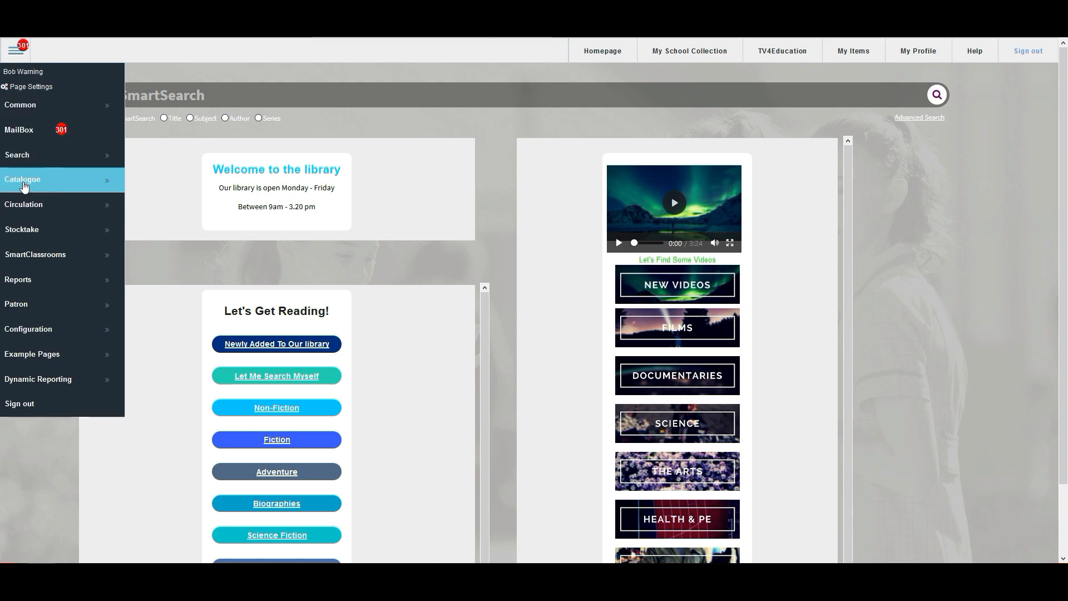
{"action": "left_click", "coordinate": [54, 187]}
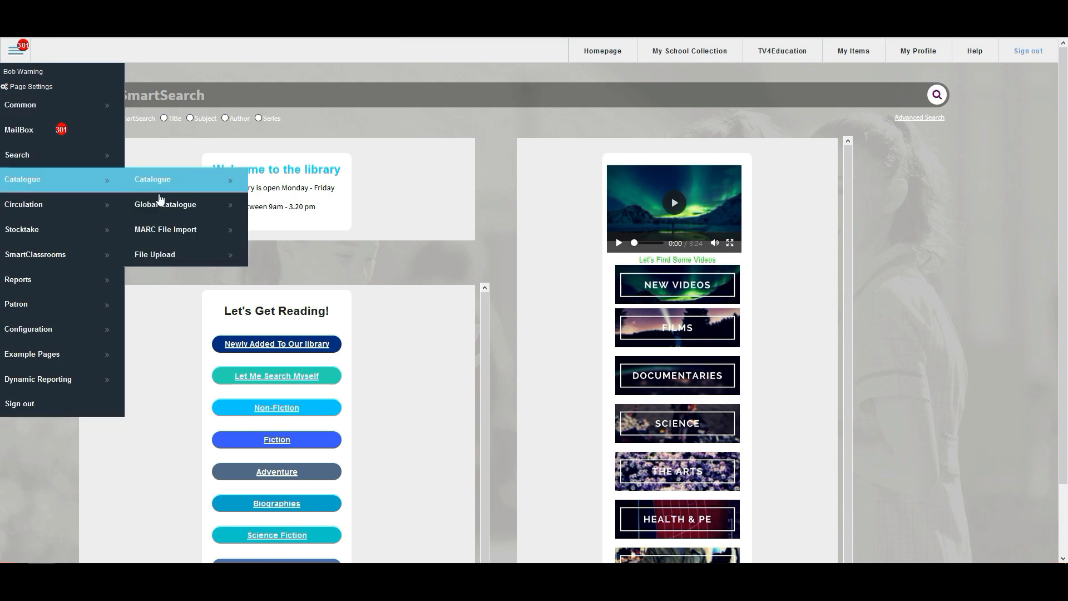
{"action": "left_click", "coordinate": [183, 210]}
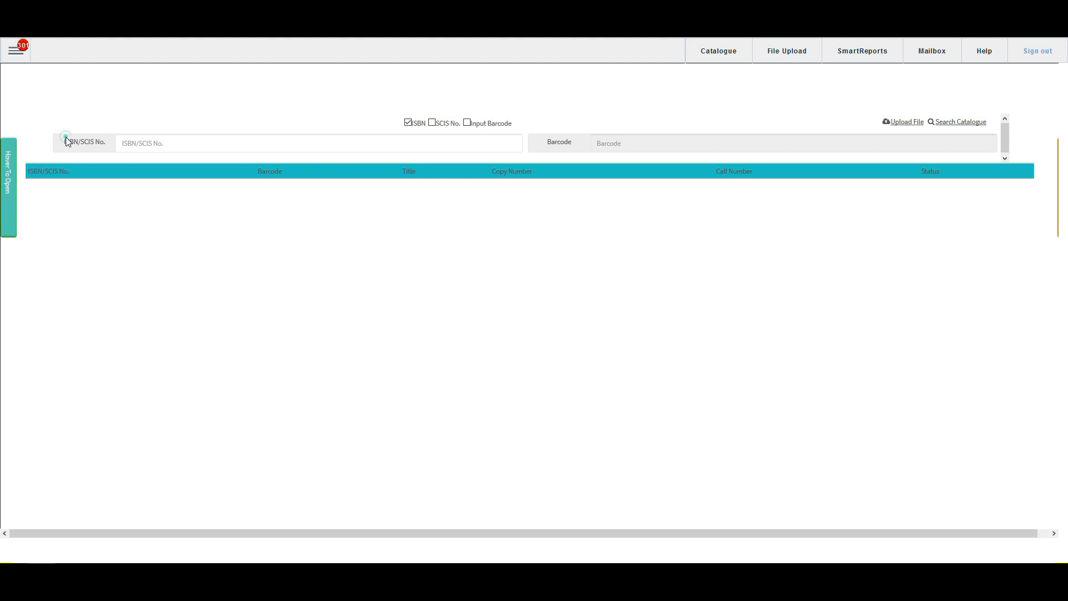
{"action": "left_click_drag", "start_coordinate": [63, 141], "coordinate": [115, 146]}
{"action": "left_click", "coordinate": [132, 143]}
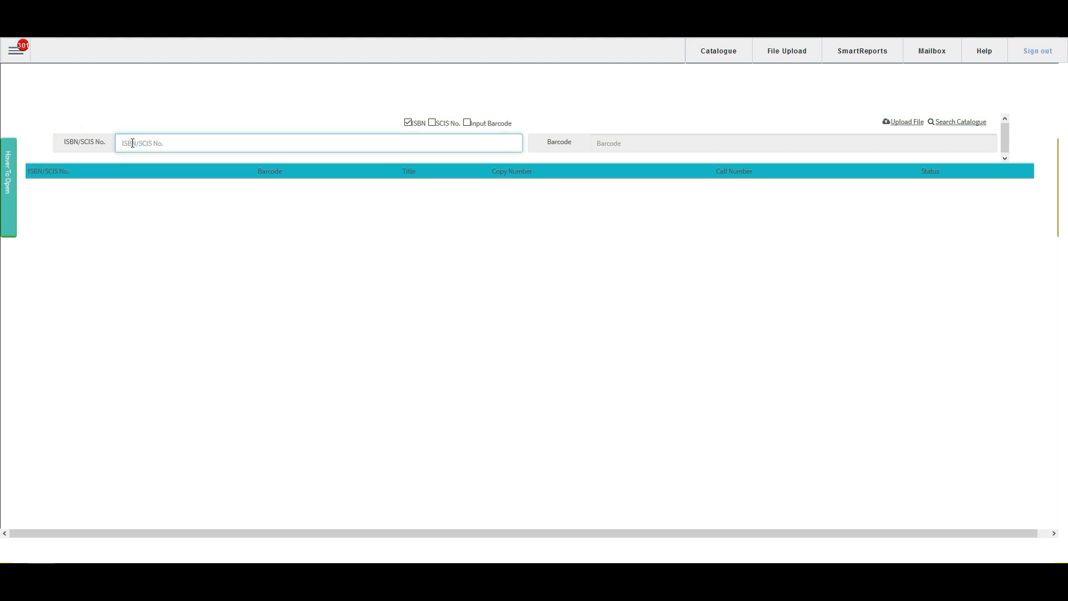
Step: Try the SCIS No. and Input Barcode options, and restore the ISBN-only lookup
{"action": "left_click", "coordinate": [432, 123]}
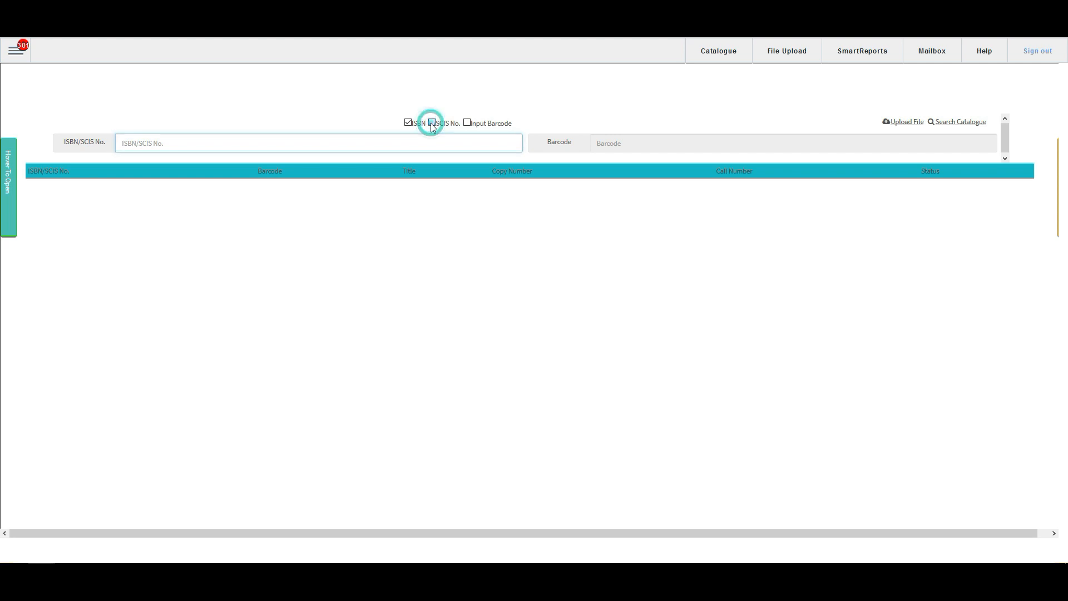
{"action": "left_click", "coordinate": [287, 144]}
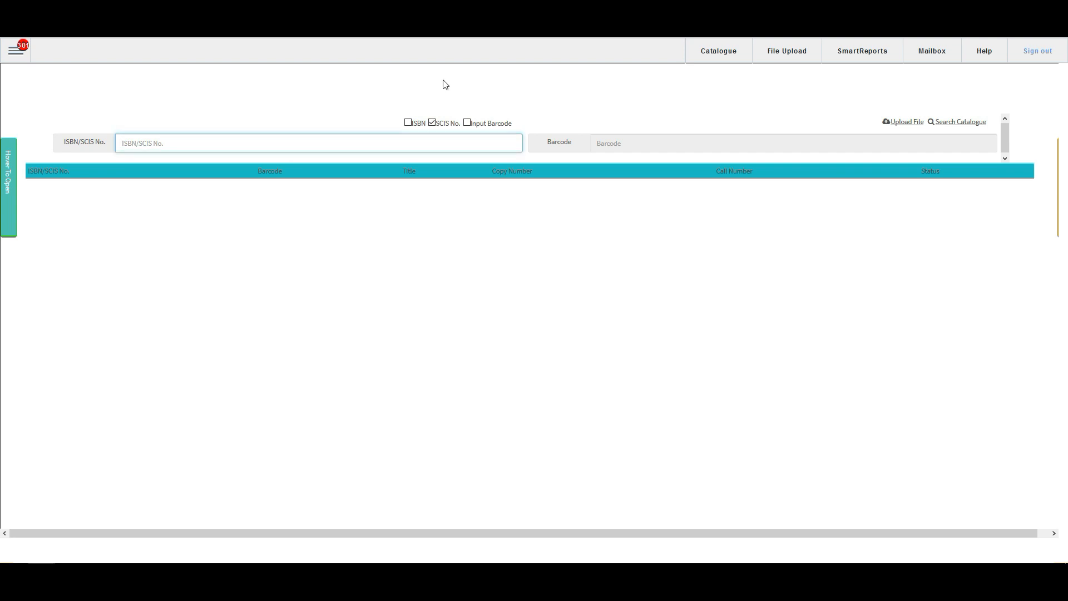
{"action": "left_click", "coordinate": [467, 123]}
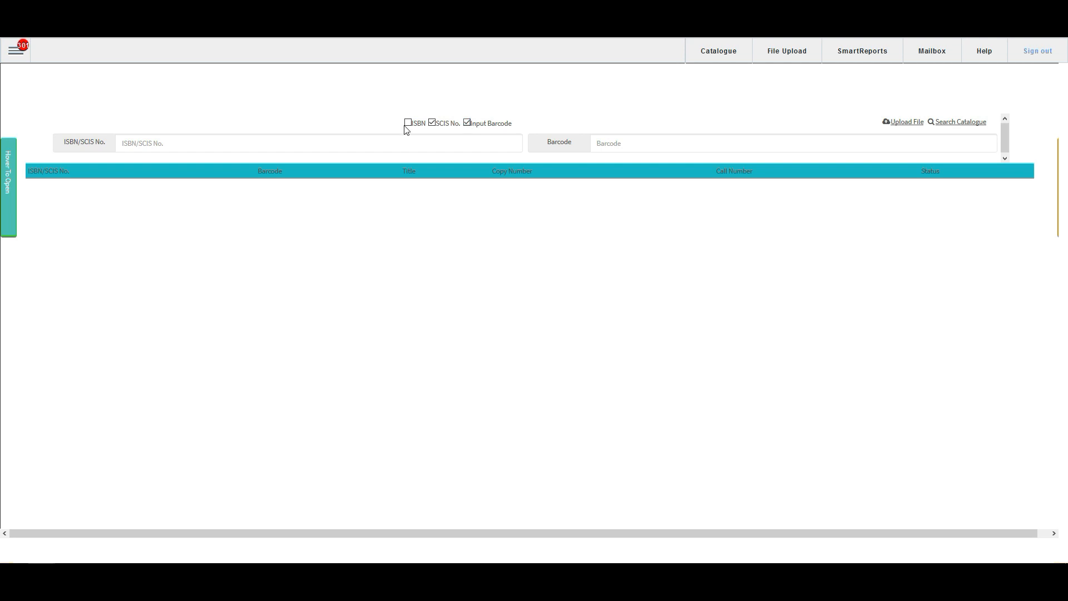
{"action": "left_click", "coordinate": [467, 123]}
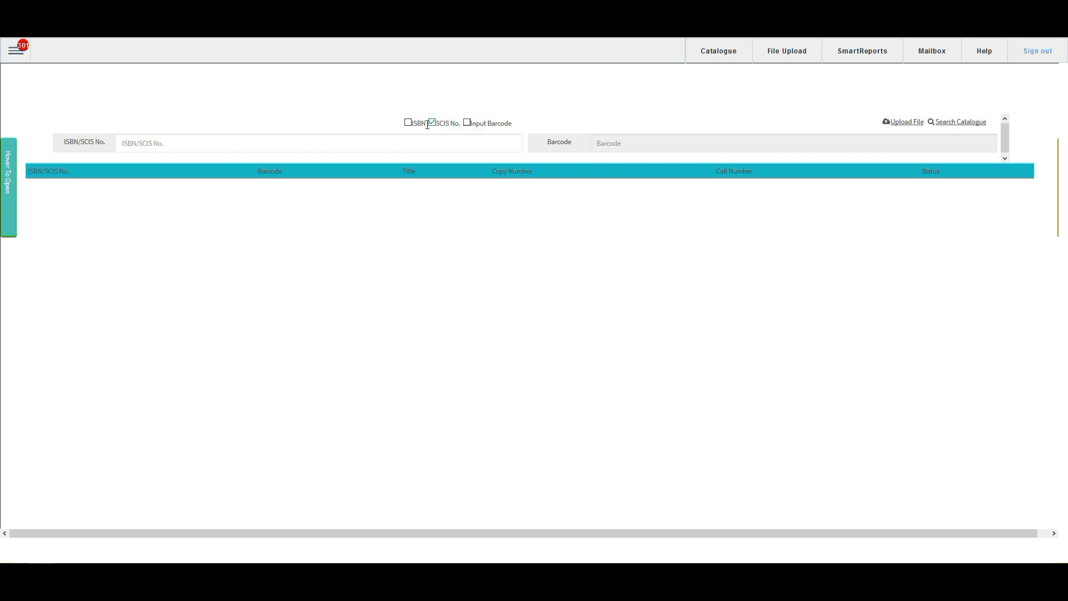
{"action": "left_click", "coordinate": [432, 122]}
{"action": "left_click", "coordinate": [409, 123]}
Step: Enable National Library of Australia, SCIS and State Library of Victoria as import sources
{"action": "mouse_move", "coordinate": [6, 199]}
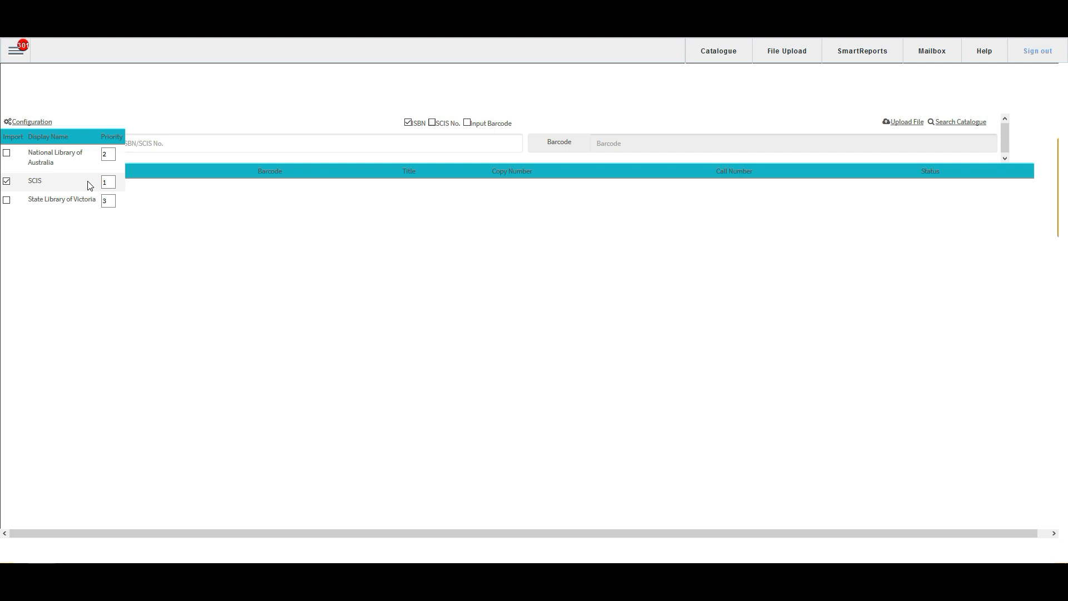
{"action": "left_click", "coordinate": [6, 182]}
{"action": "left_click", "coordinate": [7, 153]}
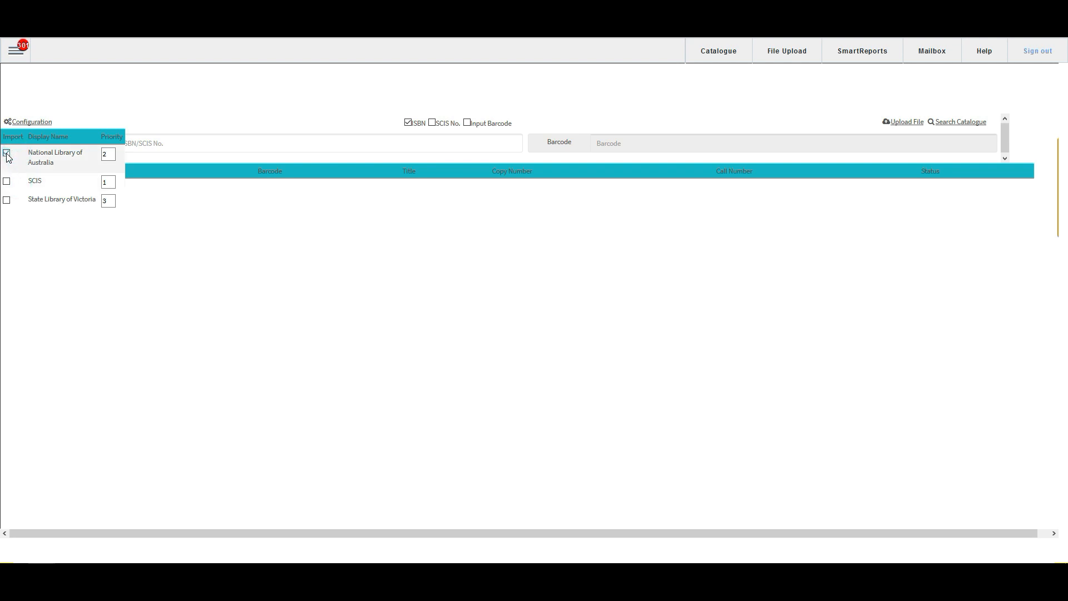
{"action": "left_click", "coordinate": [7, 153]}
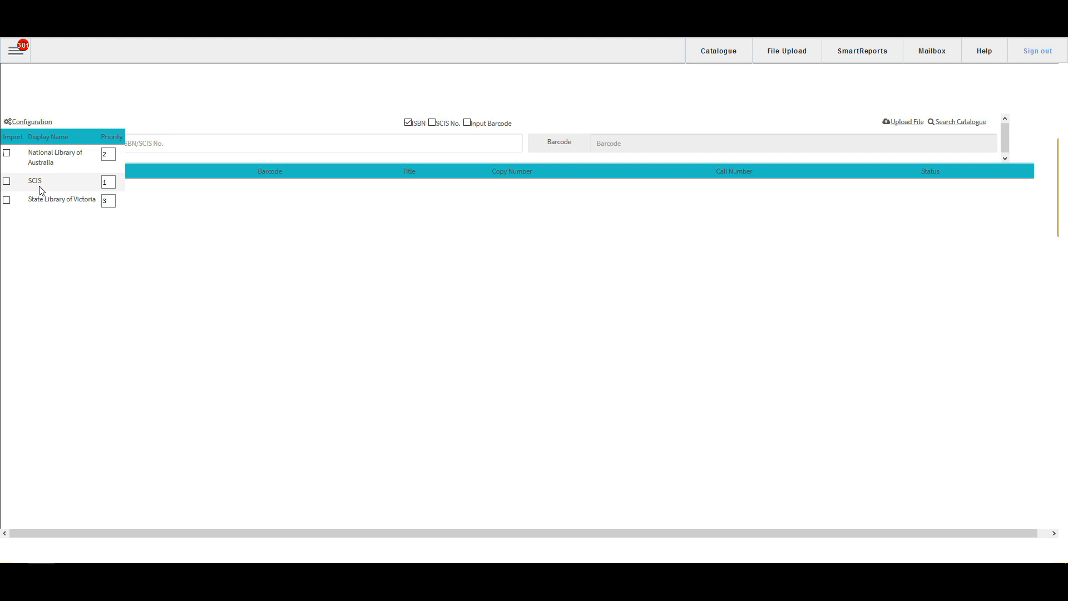
{"action": "left_click", "coordinate": [7, 153]}
{"action": "left_click", "coordinate": [7, 181]}
{"action": "left_click", "coordinate": [7, 201]}
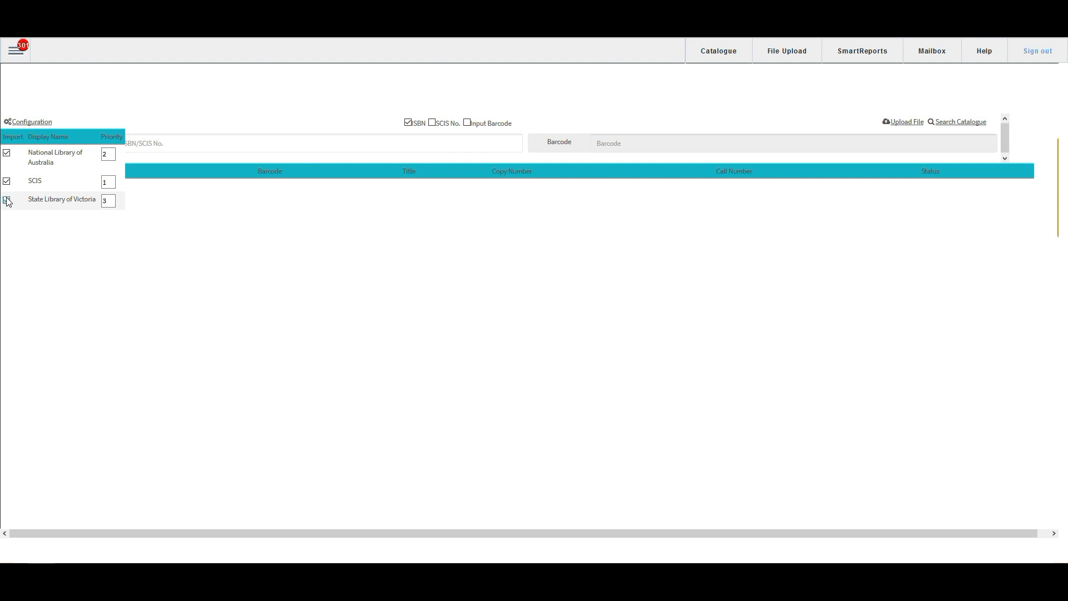
{"action": "left_click", "coordinate": [6, 200]}
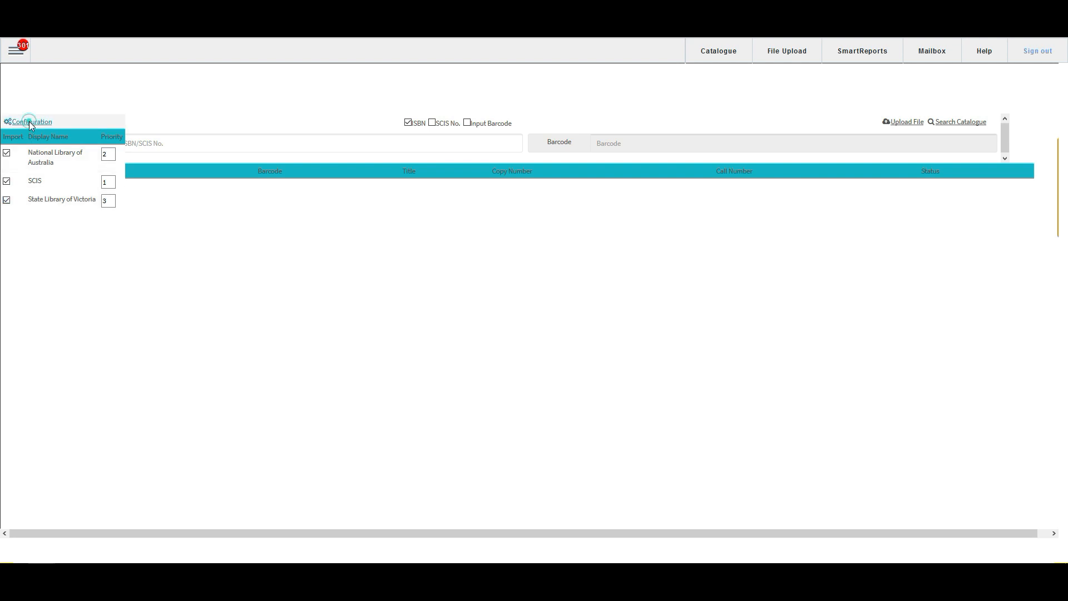
Step: Examine the import source configuration links and the available Import Type options in the import settings
{"action": "left_click", "coordinate": [29, 123]}
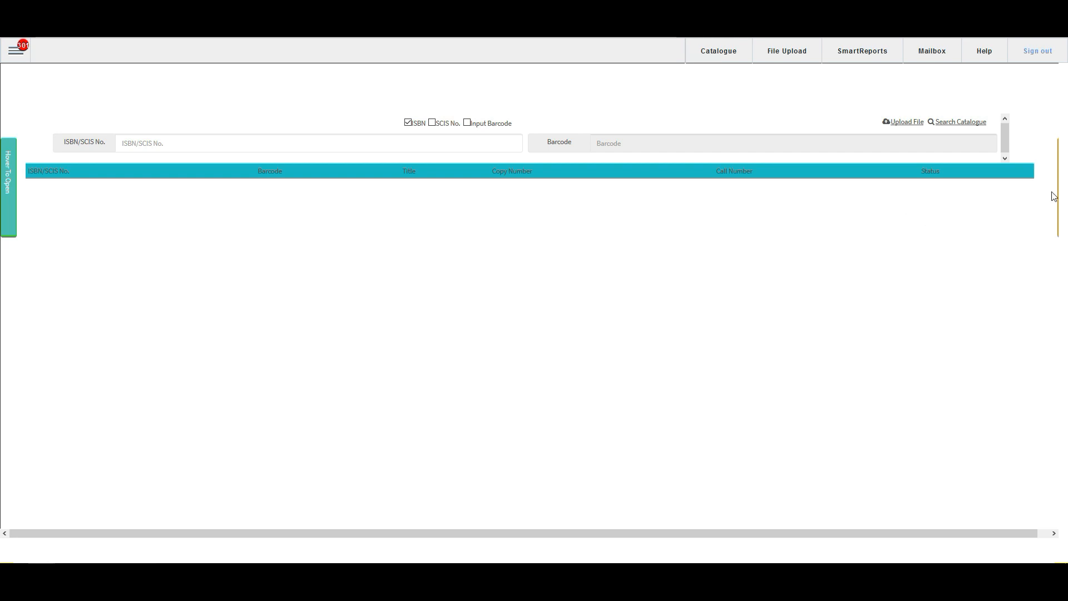
{"action": "mouse_move", "coordinate": [1058, 193]}
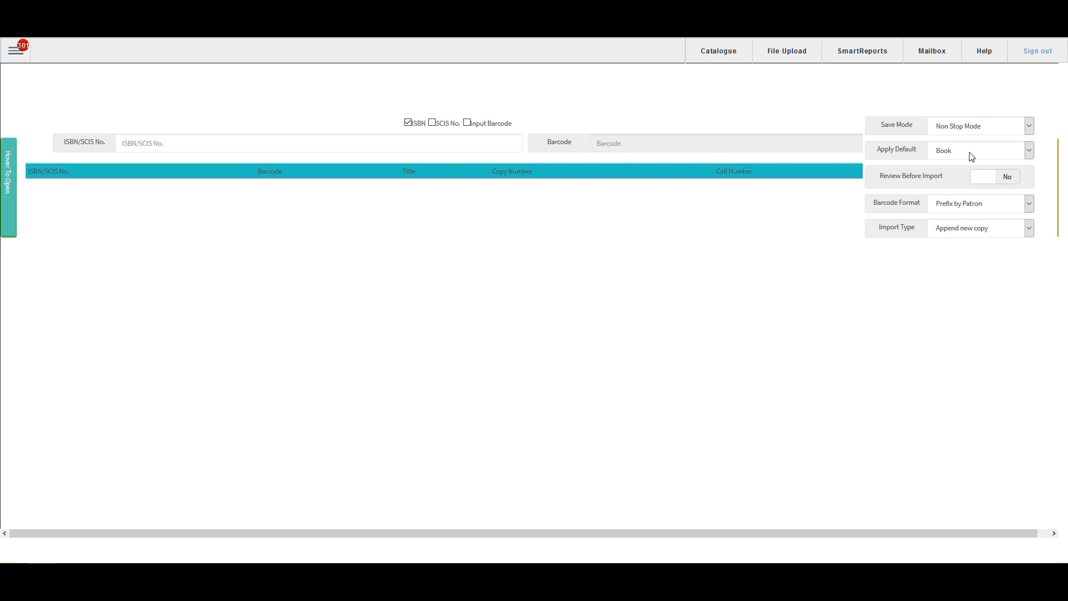
{"action": "left_click", "coordinate": [986, 234]}
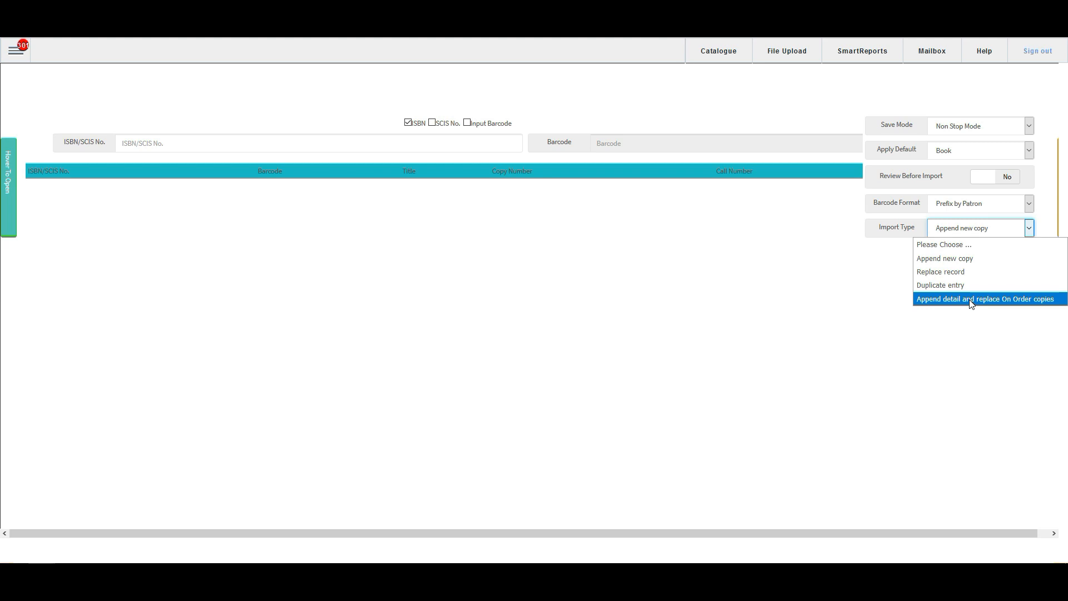
{"action": "left_click", "coordinate": [967, 229]}
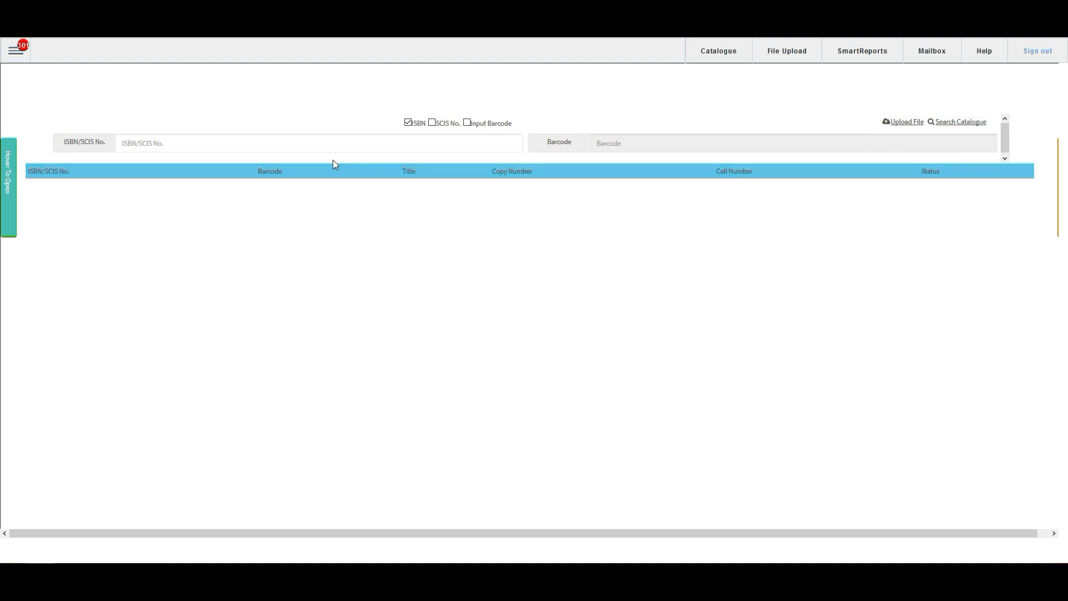
{"action": "left_click", "coordinate": [238, 141]}
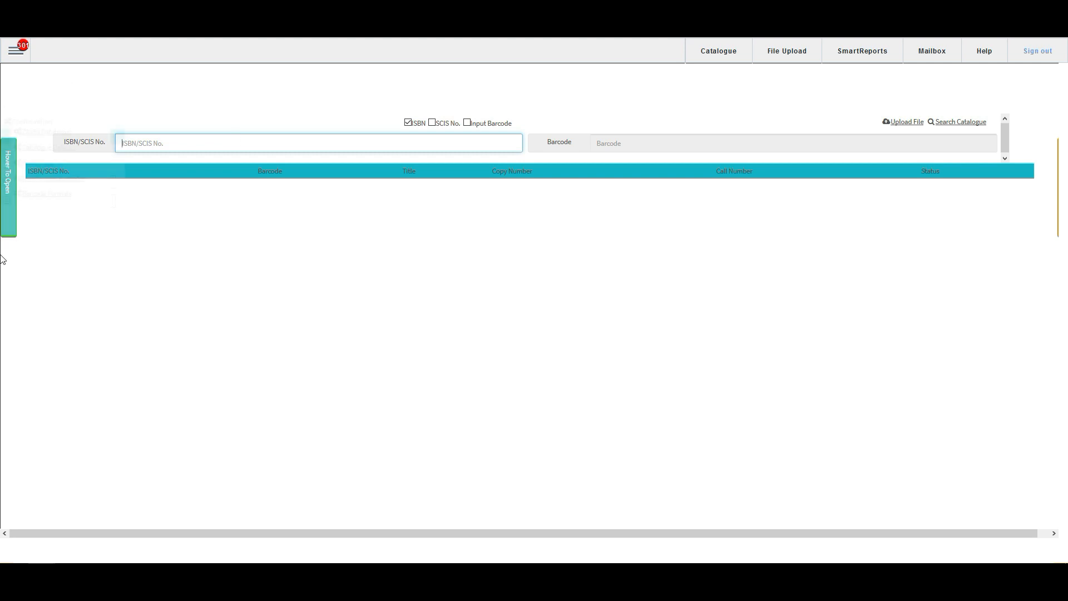
{"action": "left_click", "coordinate": [6, 200]}
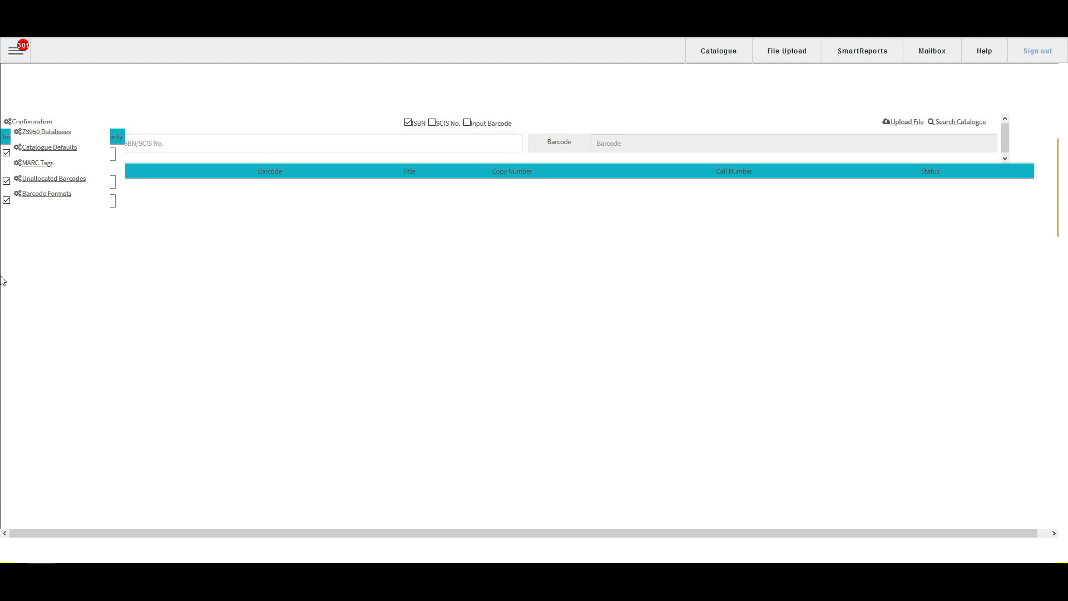
{"action": "left_click", "coordinate": [178, 139]}
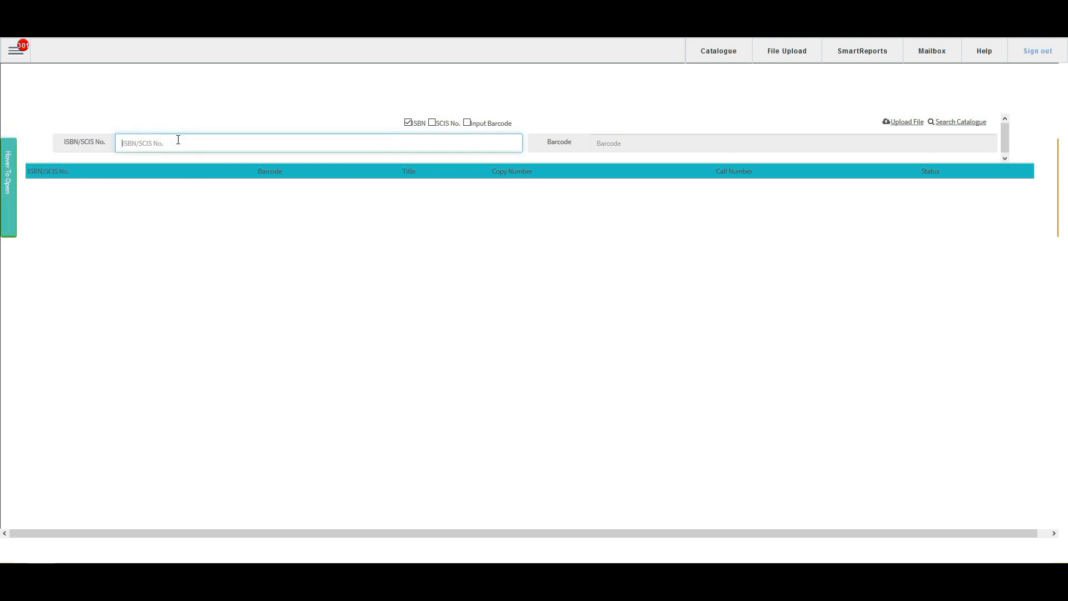
{"action": "type", "text": "9781760555382"}
{"action": "key", "text": "Return"}
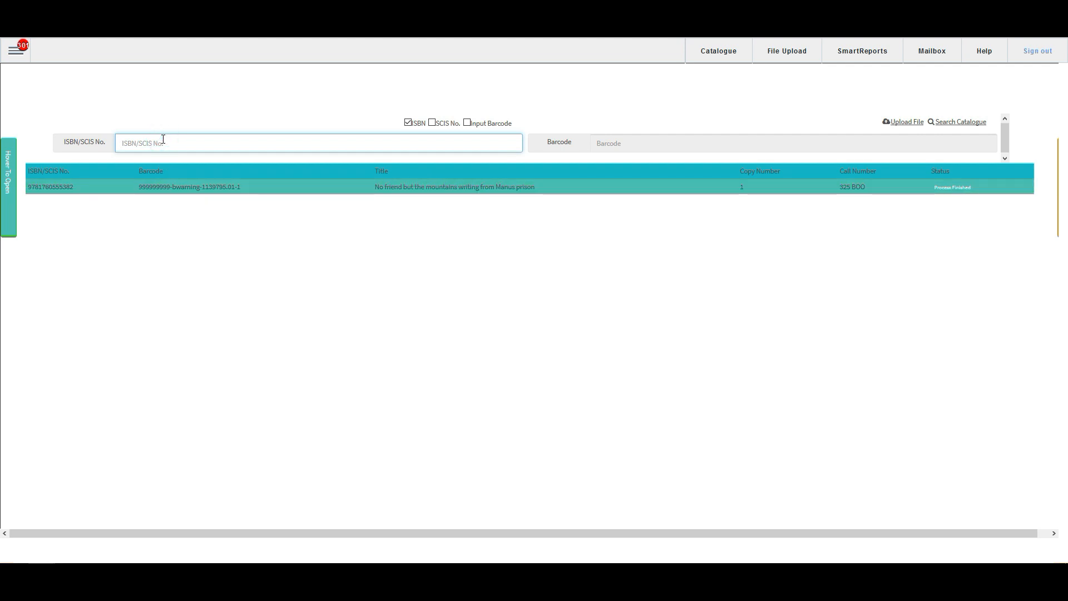
{"action": "type", "text": "9781760555382"}
{"action": "key", "text": "Return"}
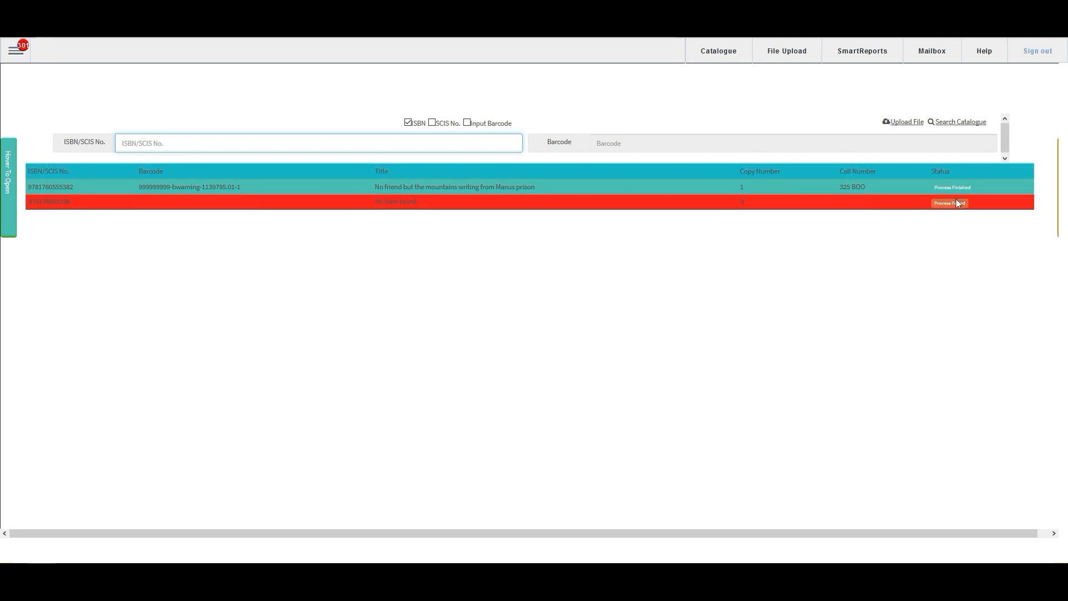
{"action": "left_click", "coordinate": [412, 206]}
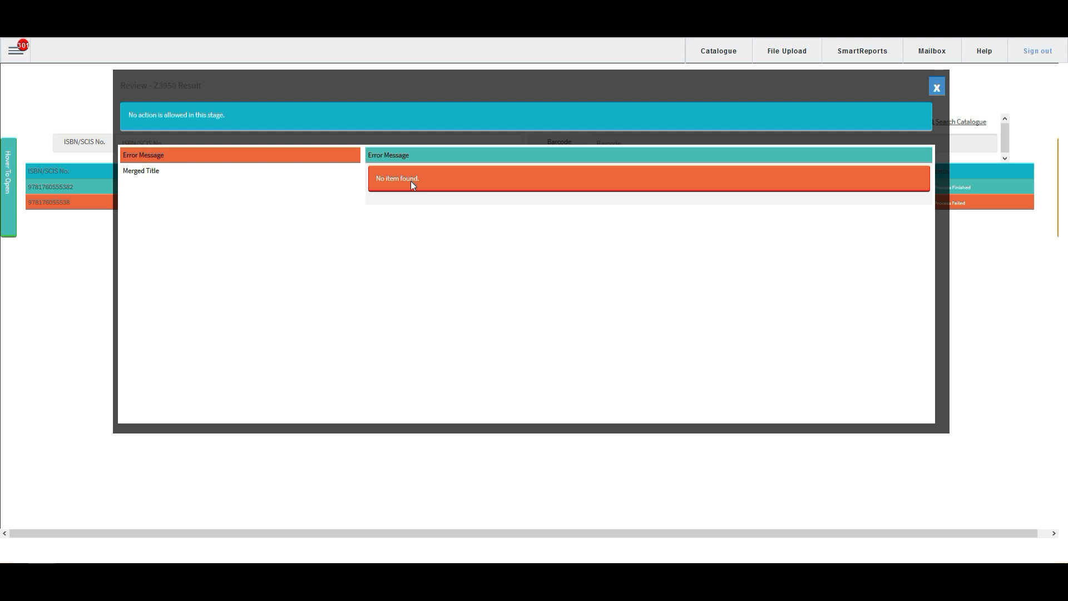
{"action": "left_click", "coordinate": [937, 89]}
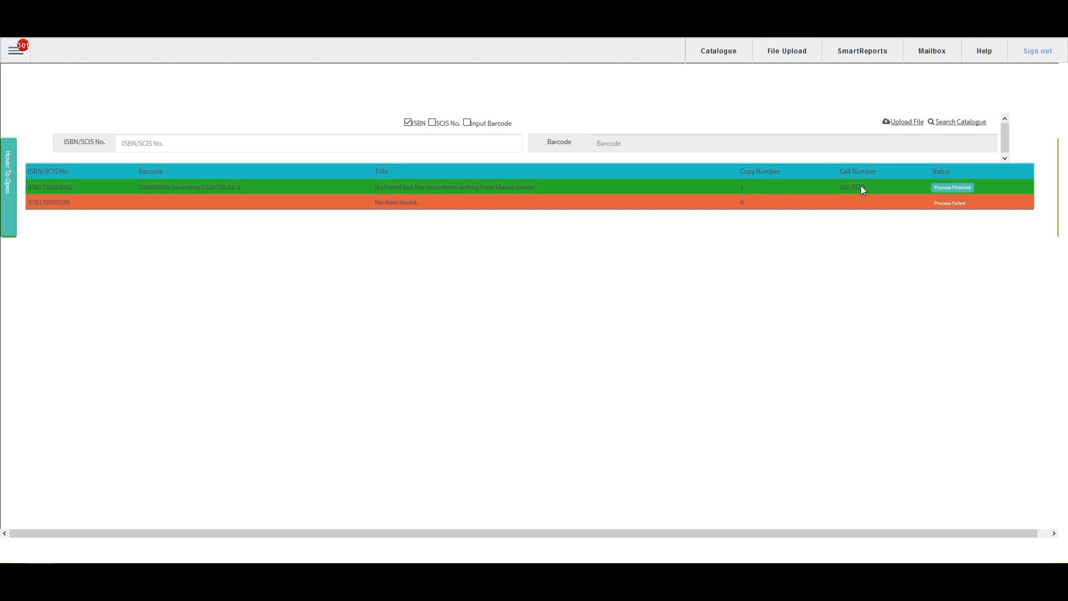
Step: Review the merged title details of the imported "No friend but the mountains" record and open it in the catalogue editor
{"action": "left_click", "coordinate": [492, 192]}
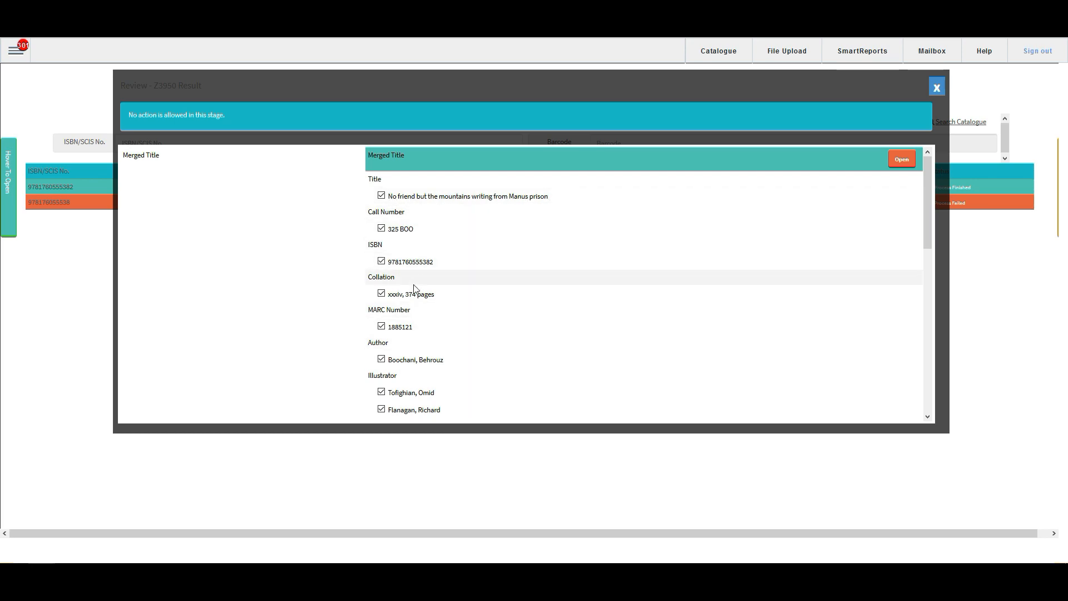
{"action": "scroll", "coordinate": [409, 279], "scroll_direction": "down", "scroll_amount": 1}
{"action": "scroll", "coordinate": [410, 238], "scroll_direction": "down", "scroll_amount": 3}
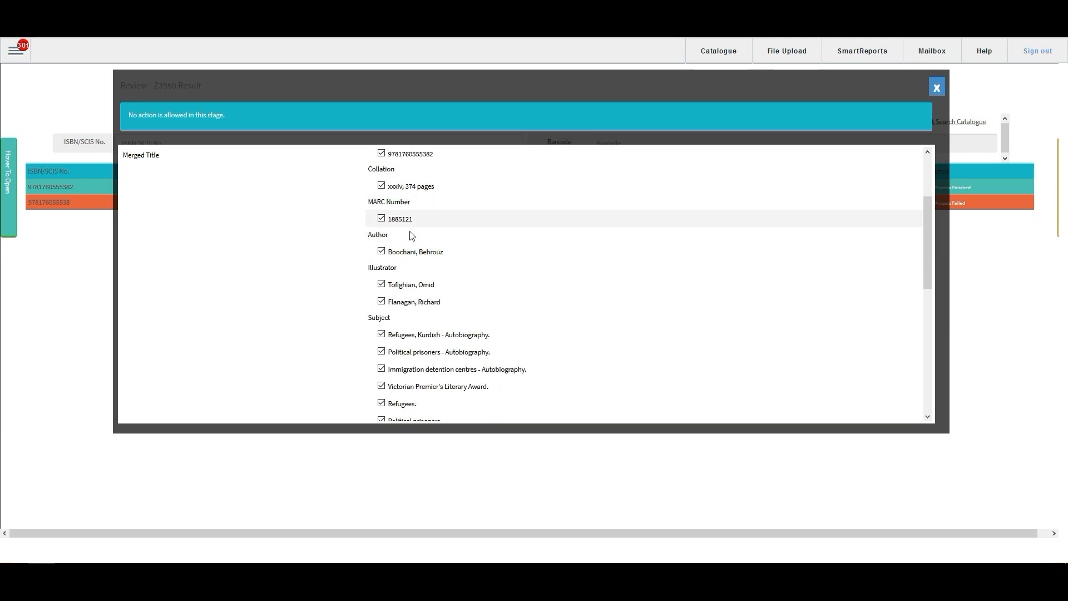
{"action": "scroll", "coordinate": [411, 237], "scroll_direction": "down", "scroll_amount": 3}
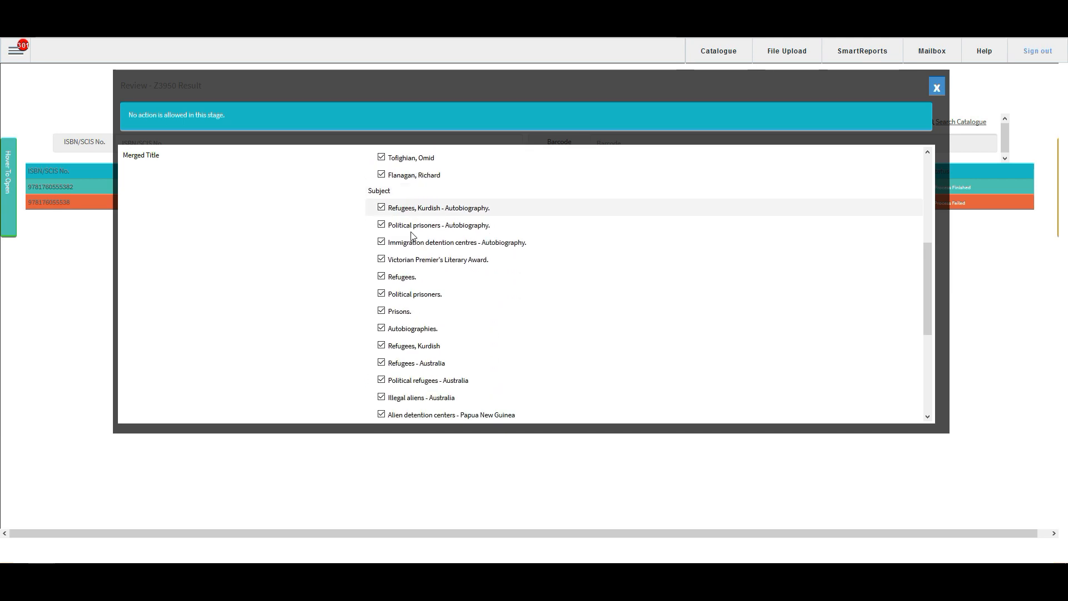
{"action": "scroll", "coordinate": [421, 254], "scroll_direction": "down", "scroll_amount": 4}
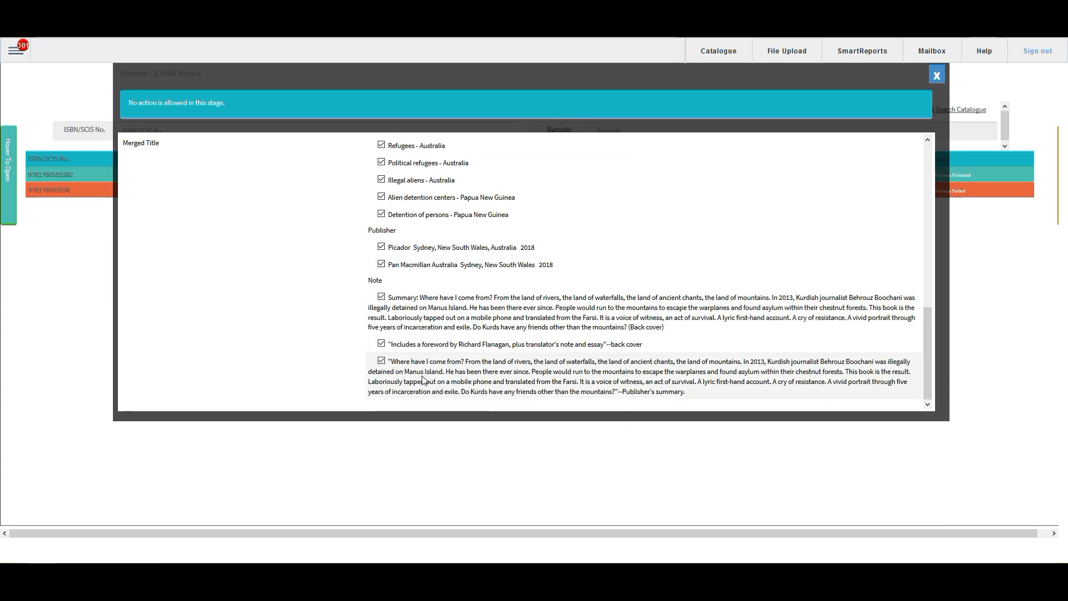
{"action": "scroll", "coordinate": [473, 356], "scroll_direction": "up", "scroll_amount": 10}
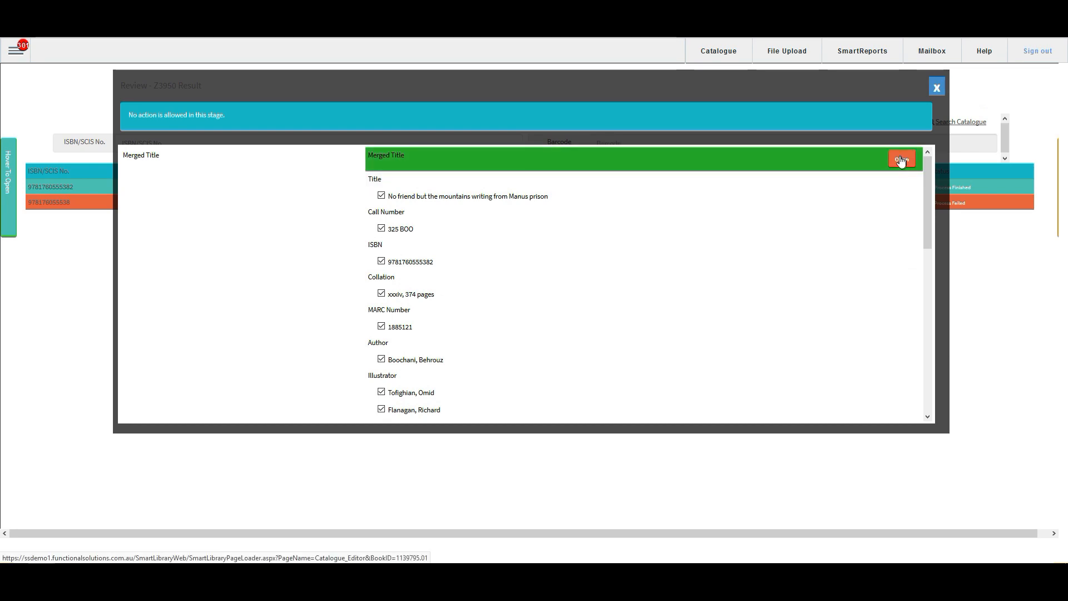
{"action": "left_click", "coordinate": [902, 161]}
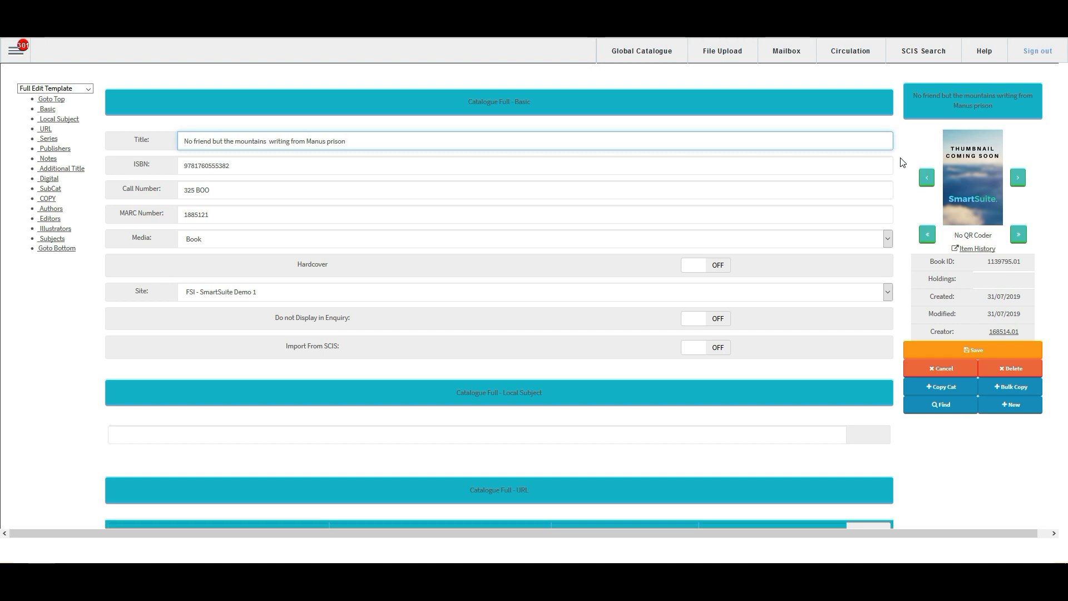
Step: Set the barcode of the book's copy to donaldtest and save the catalogue record
{"action": "left_click", "coordinate": [49, 201]}
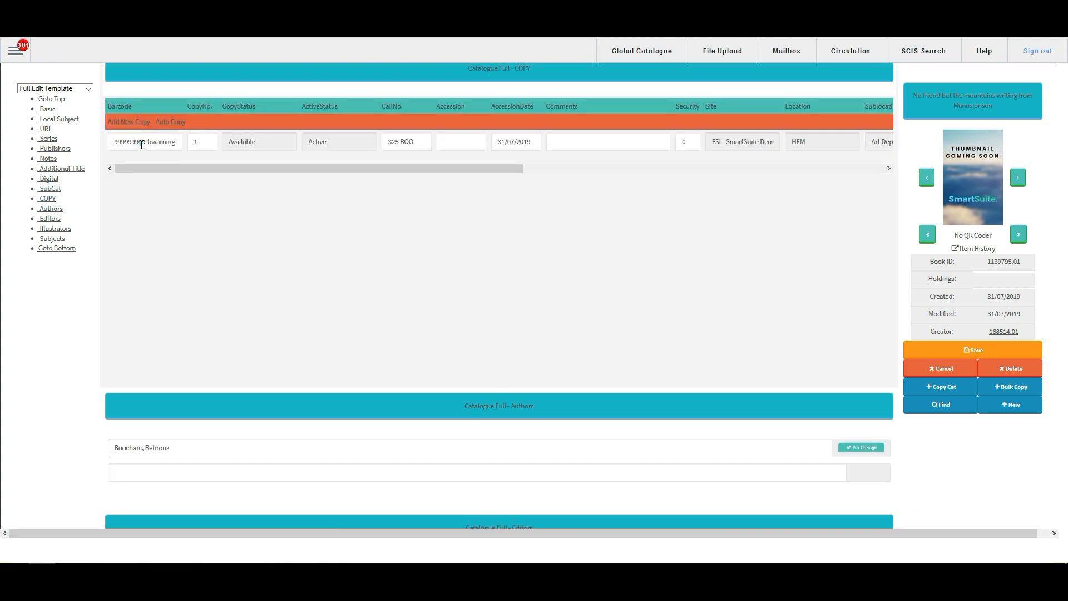
{"action": "left_click", "coordinate": [144, 141]}
{"action": "triple_click", "coordinate": [144, 142]}
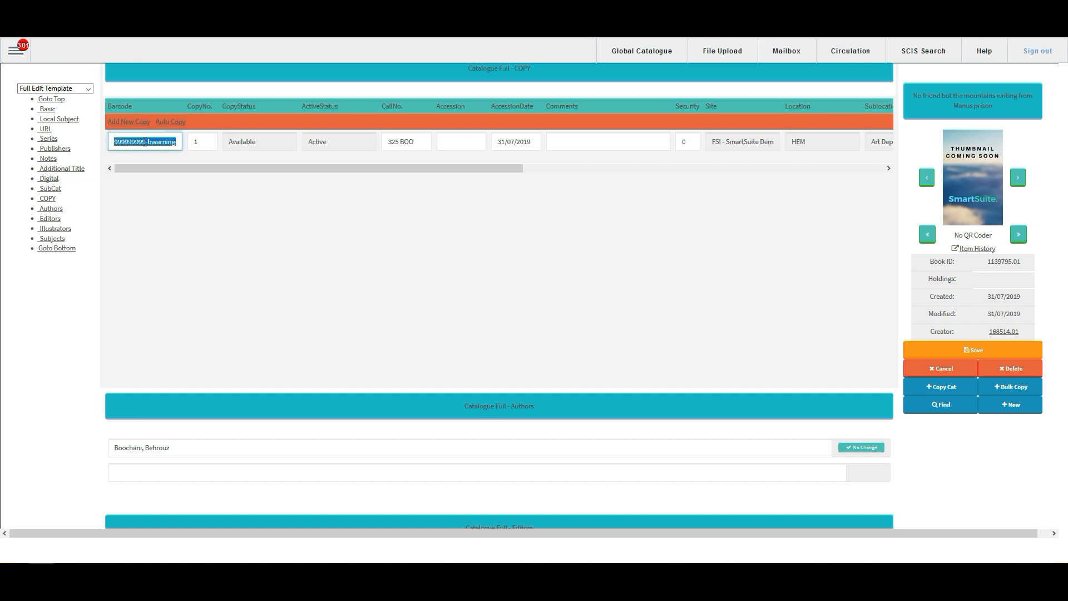
{"action": "type", "text": "donaldtest"}
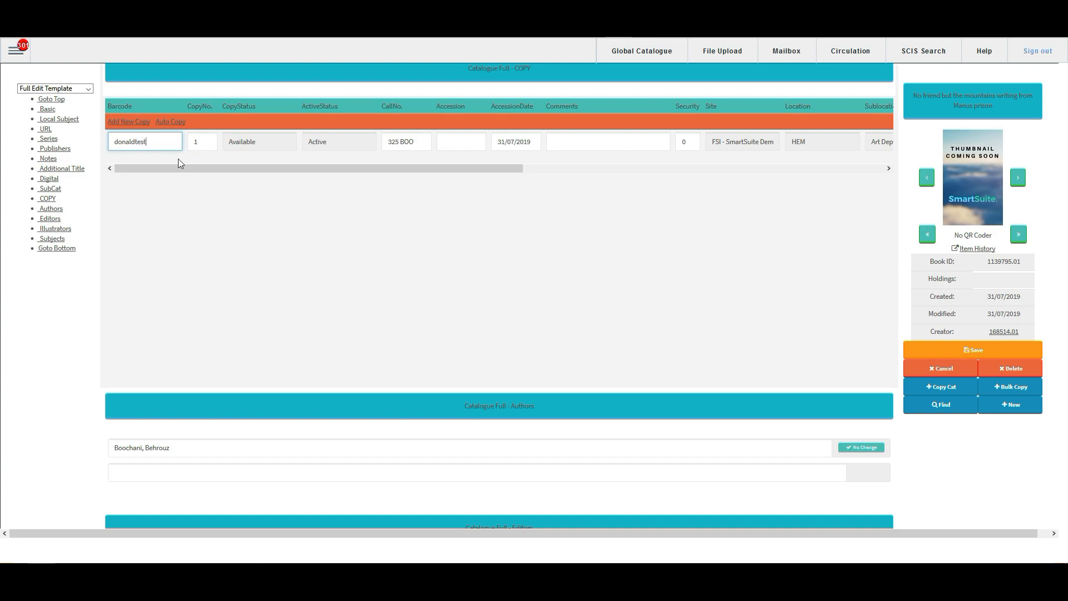
{"action": "left_click", "coordinate": [553, 188]}
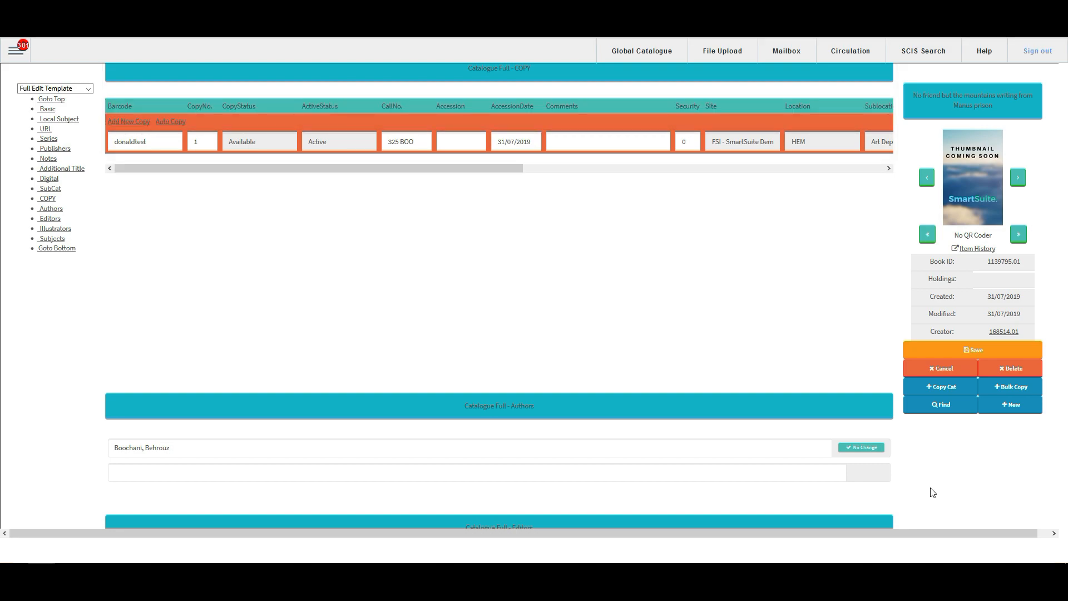
{"action": "left_click", "coordinate": [946, 352]}
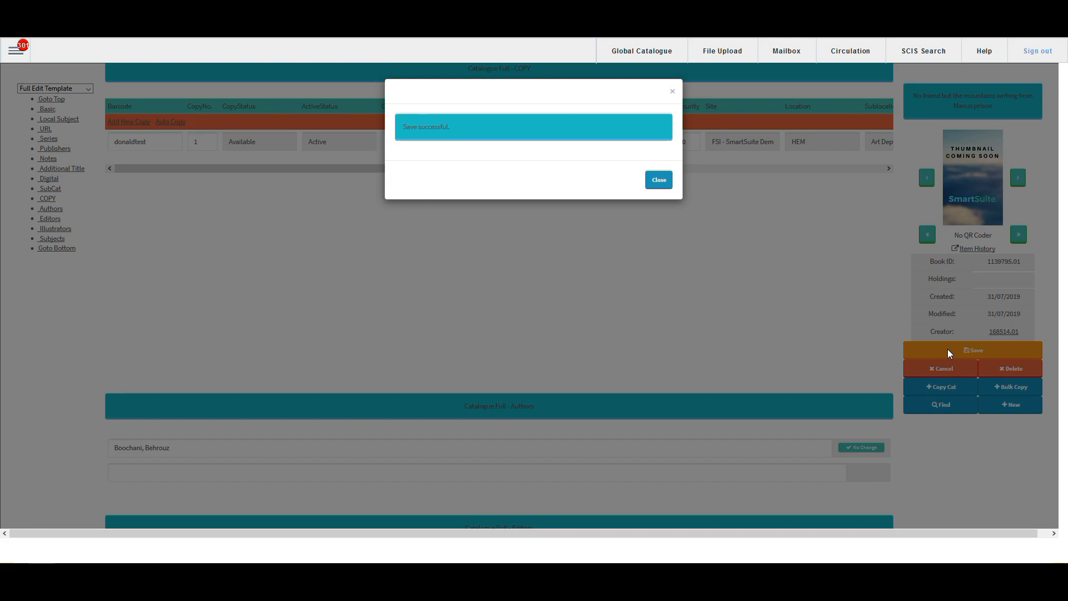
{"action": "left_click", "coordinate": [660, 181]}
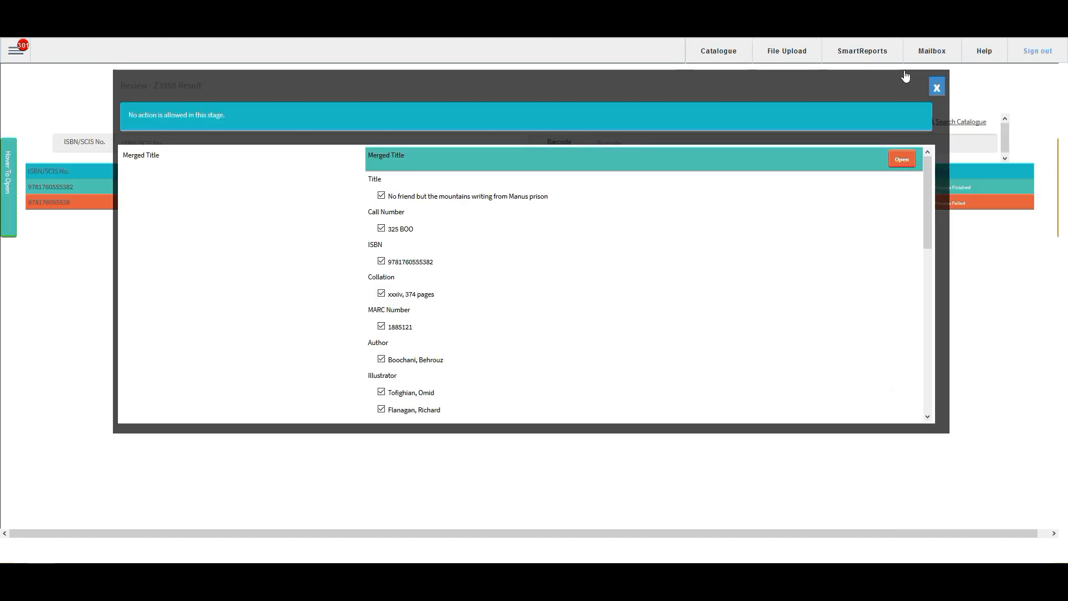
{"action": "left_click", "coordinate": [937, 87]}
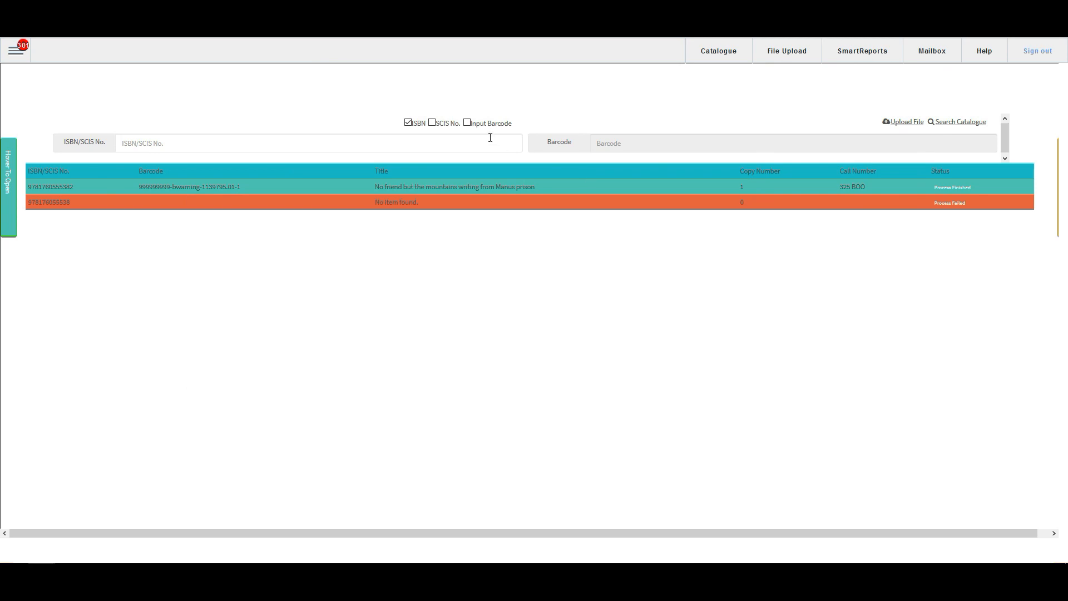
{"action": "left_click", "coordinate": [466, 122]}
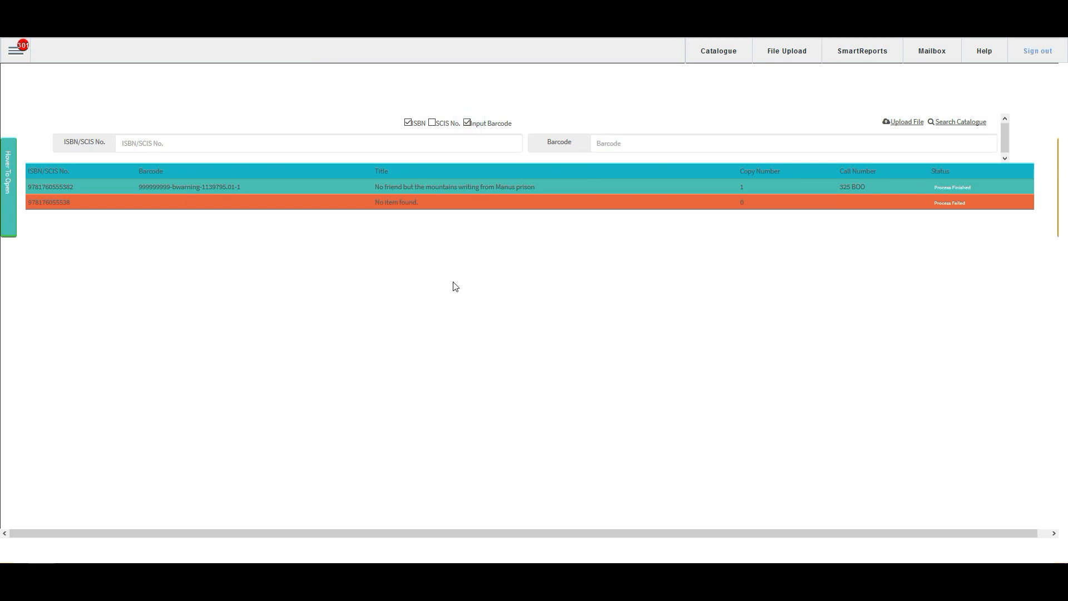
{"action": "left_click", "coordinate": [157, 145]}
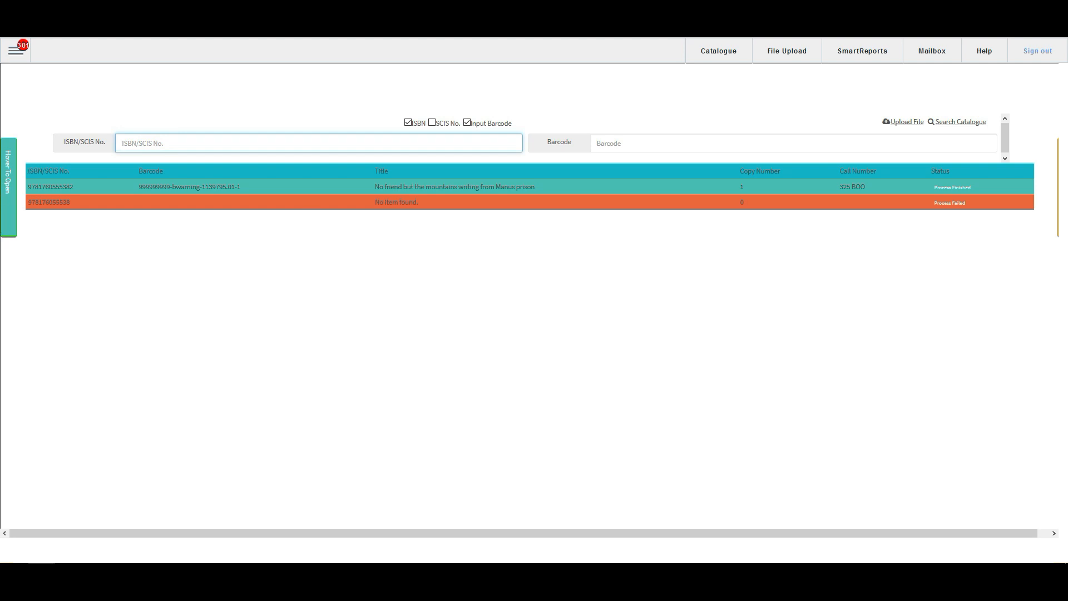
{"action": "left_click", "coordinate": [3, 310]}
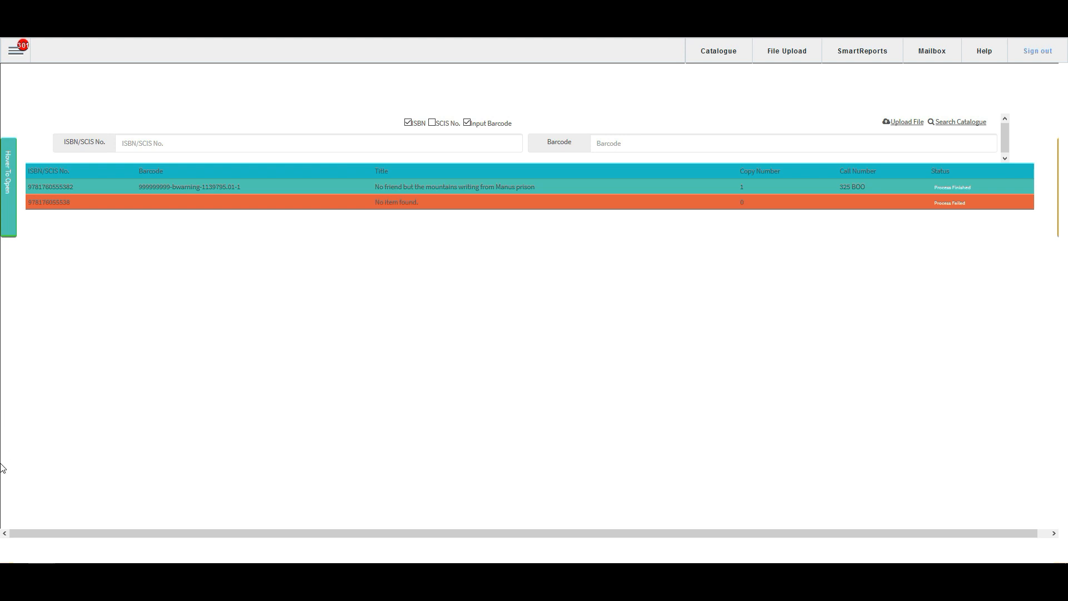
{"action": "left_click", "coordinate": [144, 141]}
{"action": "type", "text": "9780747574477"}
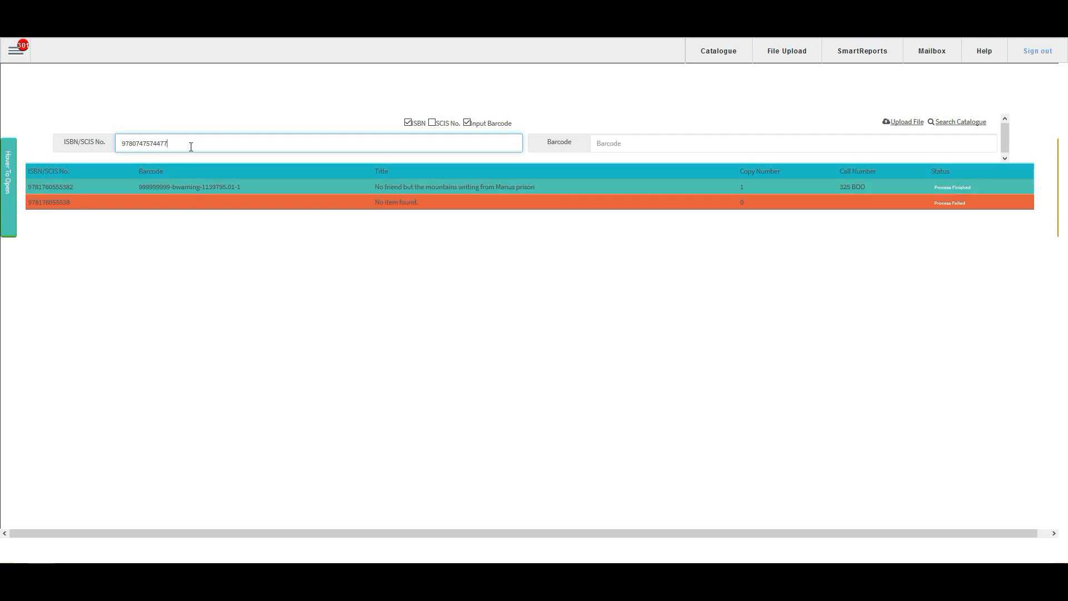
{"action": "left_click", "coordinate": [656, 138]}
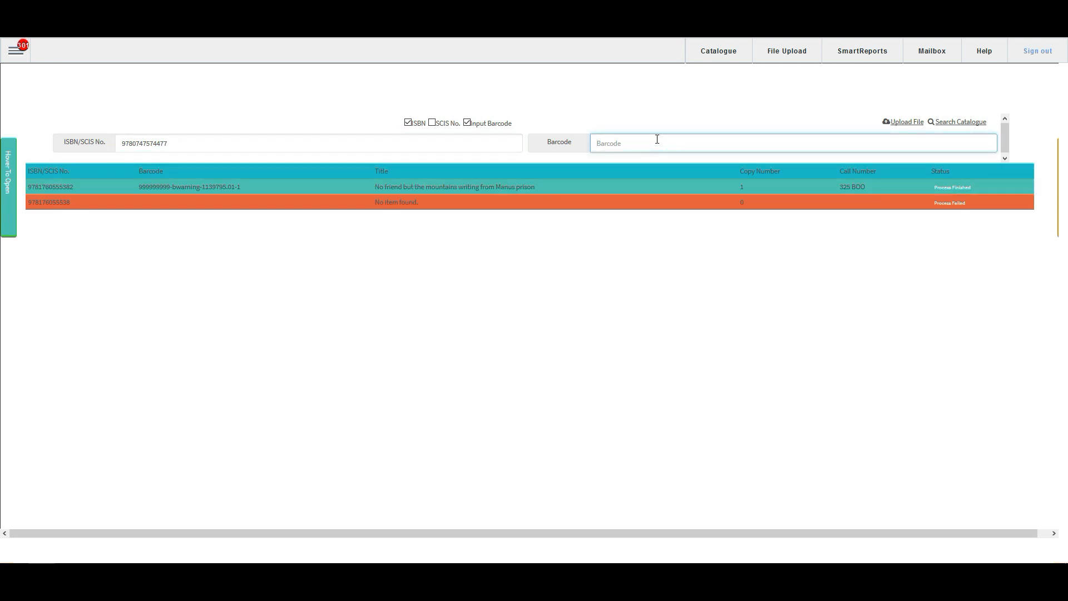
{"action": "type", "text": "donaldtest1"}
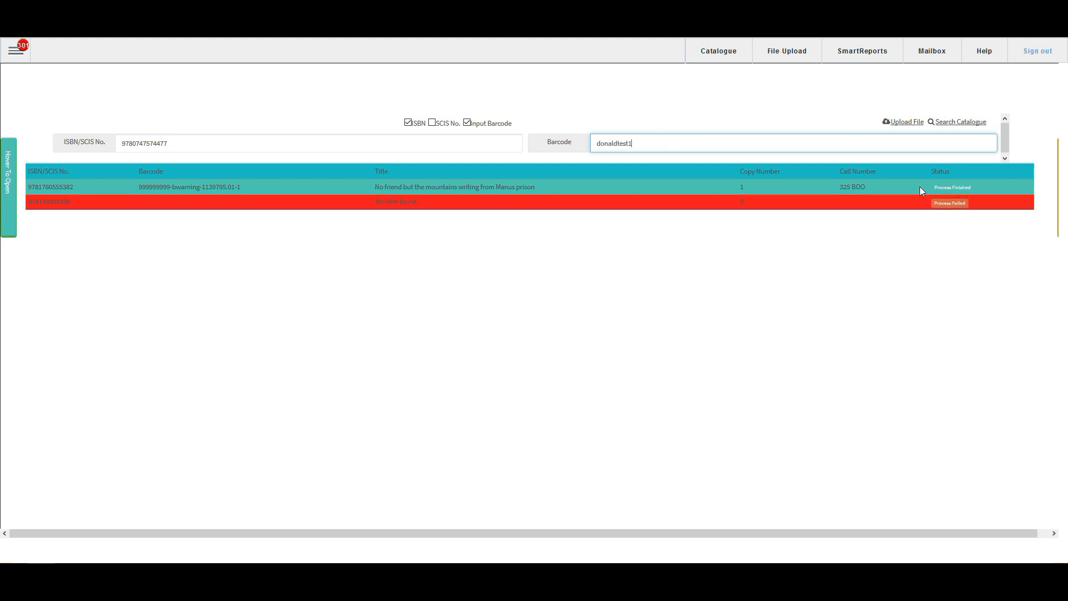
{"action": "key", "text": "Return"}
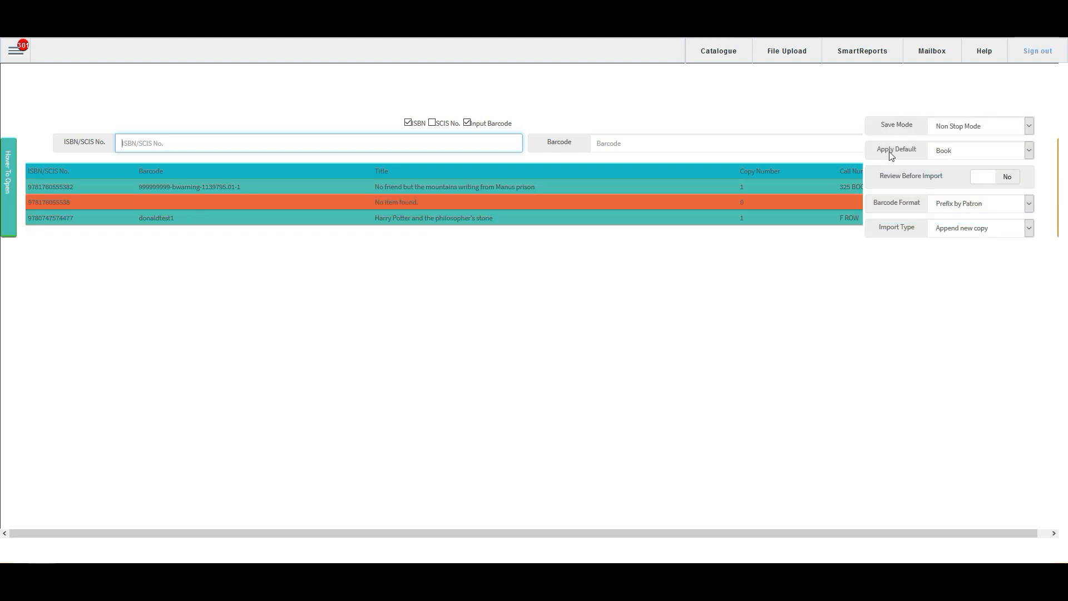
Step: Look through the media types available as the import default and choose Book
{"action": "mouse_move", "coordinate": [1057, 177]}
{"action": "left_click", "coordinate": [966, 152]}
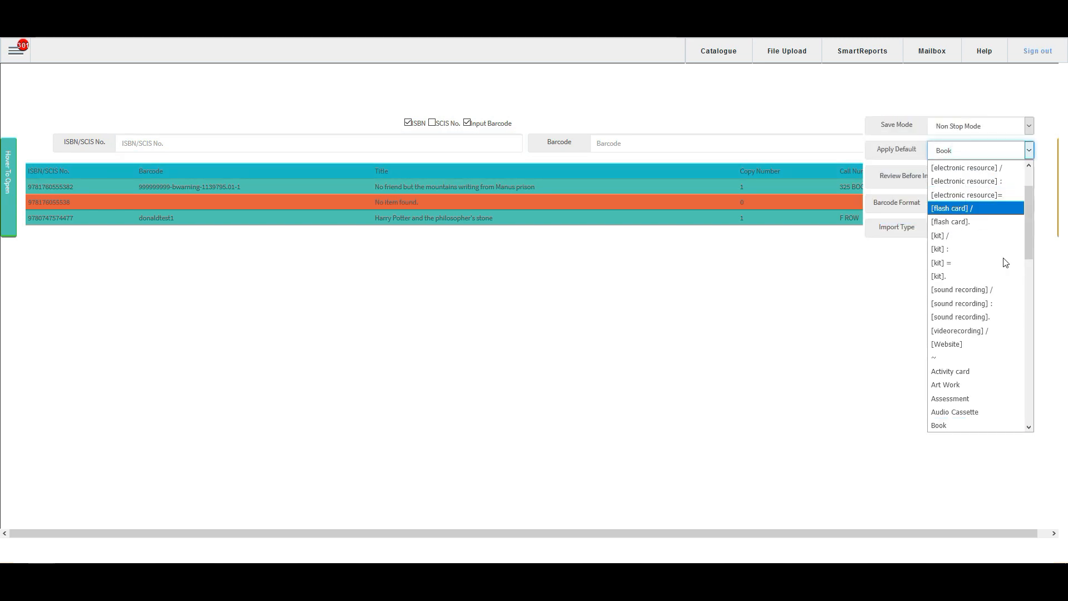
{"action": "scroll", "coordinate": [1009, 308], "scroll_direction": "down", "scroll_amount": 2}
{"action": "scroll", "coordinate": [1010, 309], "scroll_direction": "down", "scroll_amount": 2}
{"action": "scroll", "coordinate": [1007, 314], "scroll_direction": "down", "scroll_amount": 4}
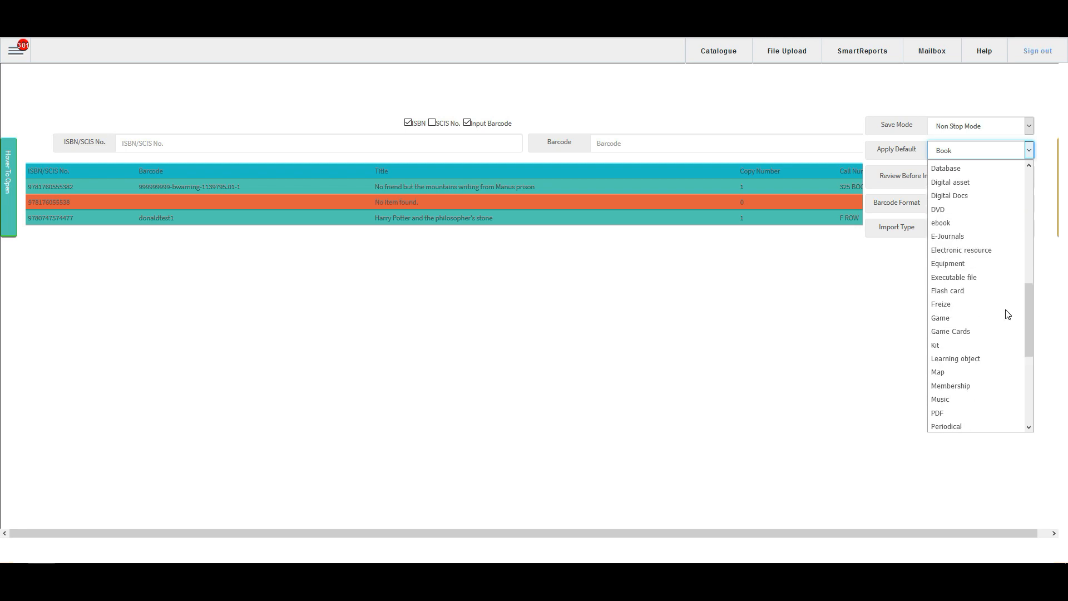
{"action": "scroll", "coordinate": [1004, 316], "scroll_direction": "down", "scroll_amount": 2}
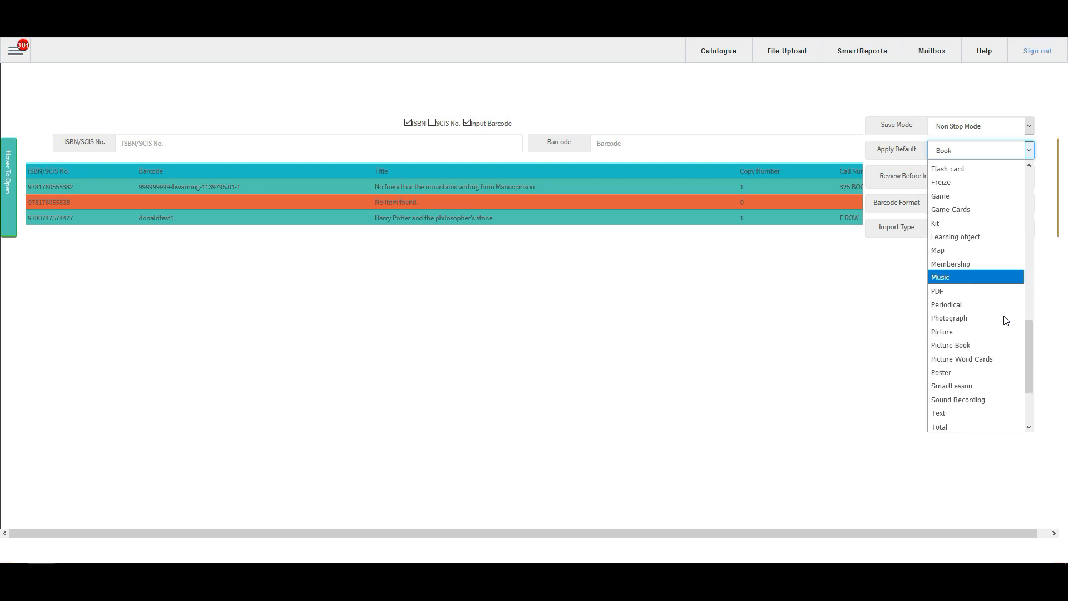
{"action": "scroll", "coordinate": [998, 311], "scroll_direction": "up", "scroll_amount": 6}
{"action": "scroll", "coordinate": [985, 298], "scroll_direction": "up", "scroll_amount": 3}
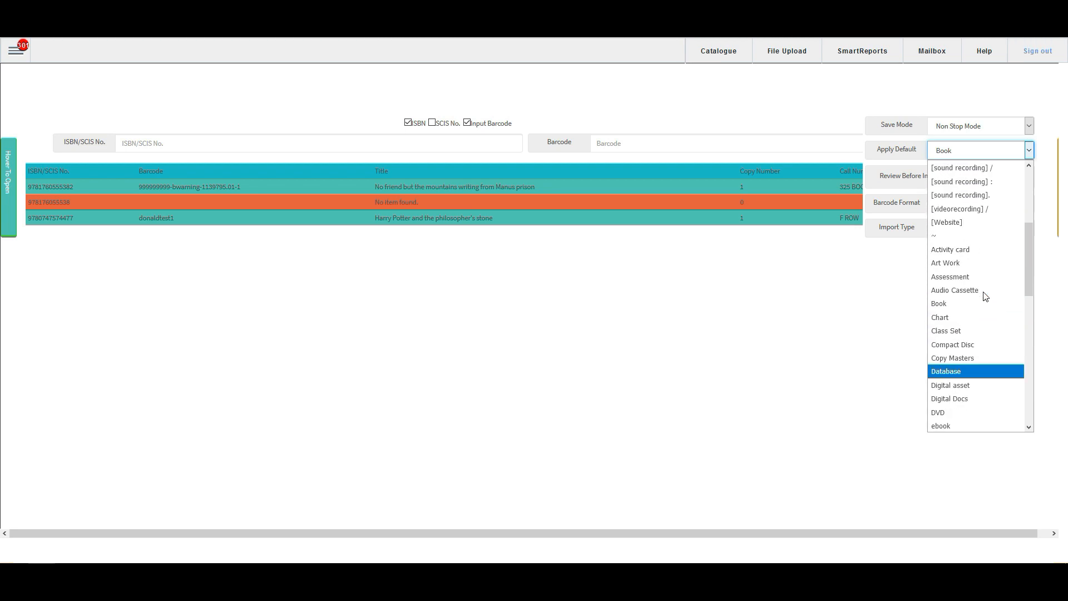
{"action": "left_click", "coordinate": [963, 308]}
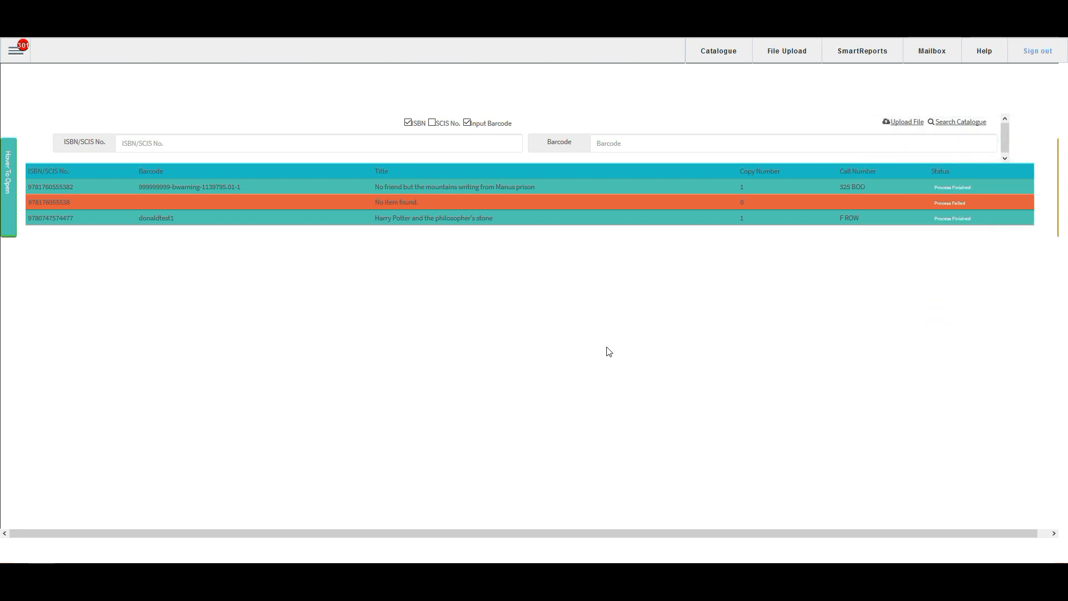
Step: Open the Book media defaults in the catalogue configuration and set the location to Science room - Primary
{"action": "mouse_move", "coordinate": [11, 181]}
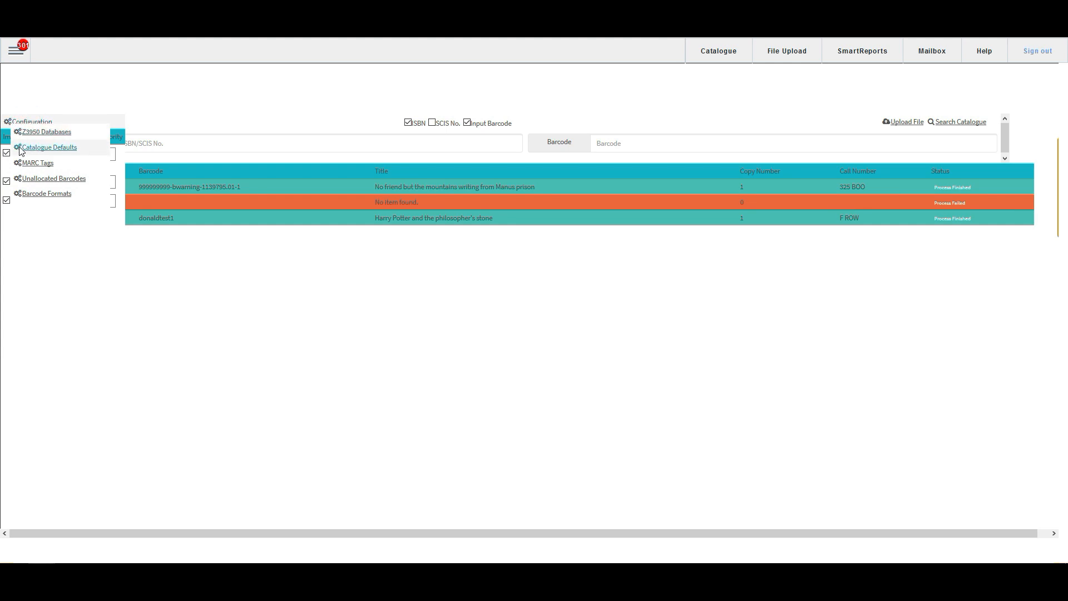
{"action": "left_click", "coordinate": [66, 152]}
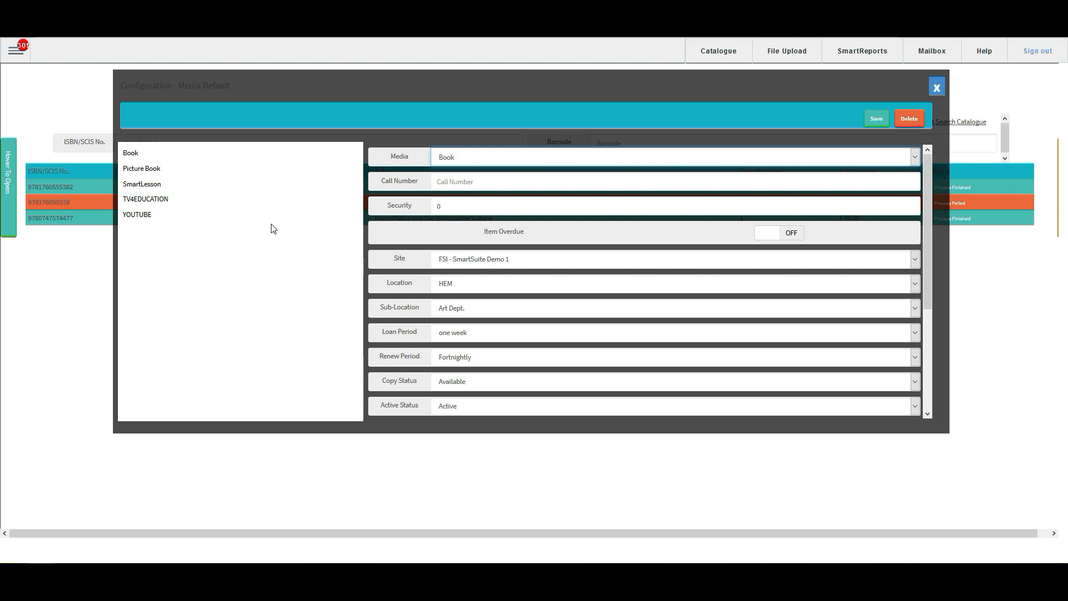
{"action": "left_click", "coordinate": [147, 153]}
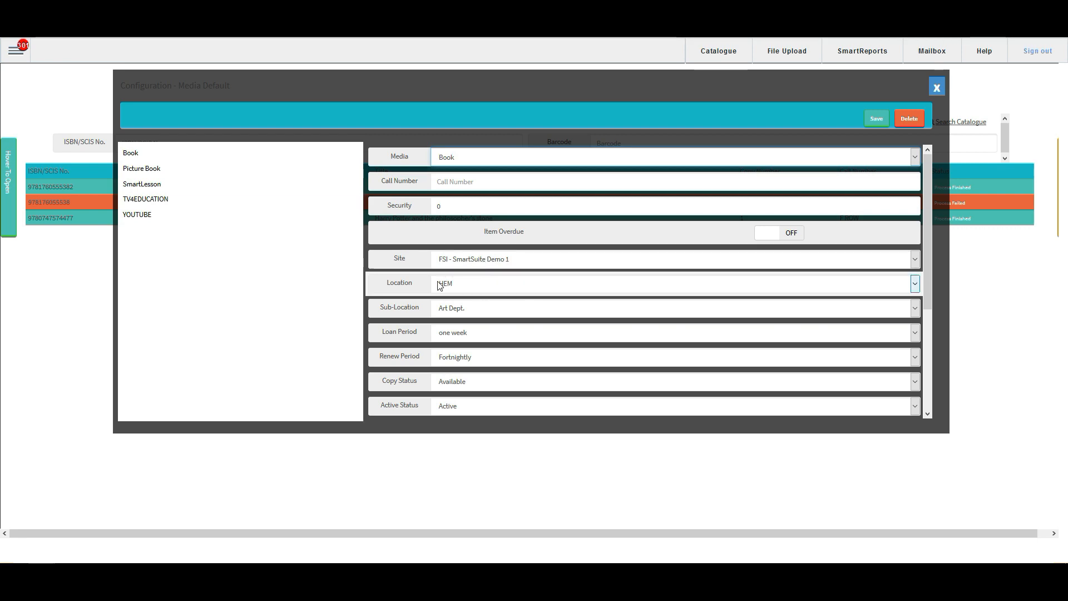
{"action": "left_click", "coordinate": [485, 285]}
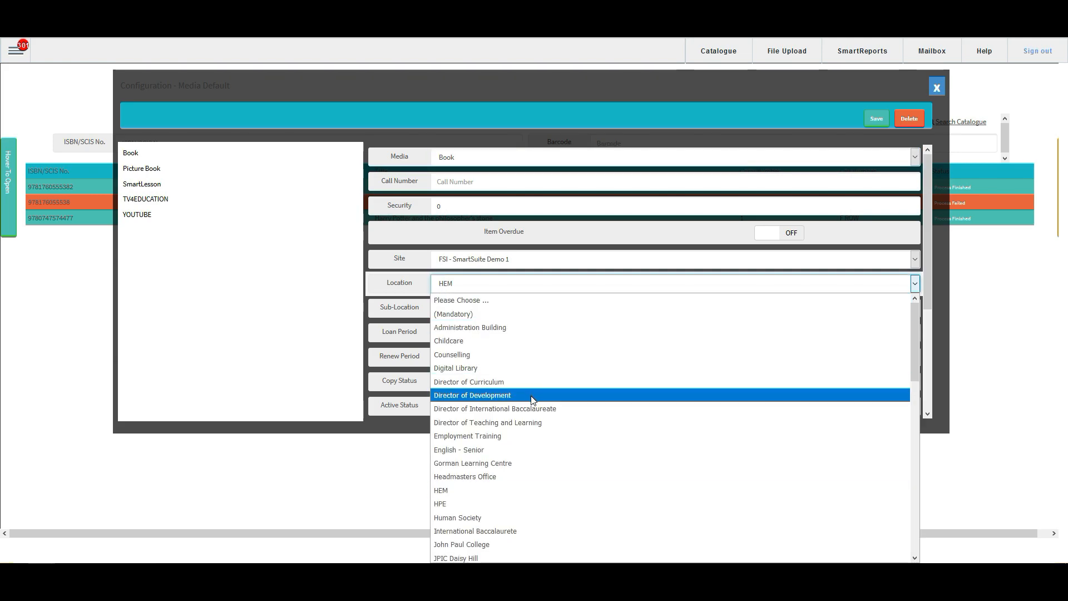
{"action": "scroll", "coordinate": [534, 436], "scroll_direction": "down", "scroll_amount": 2}
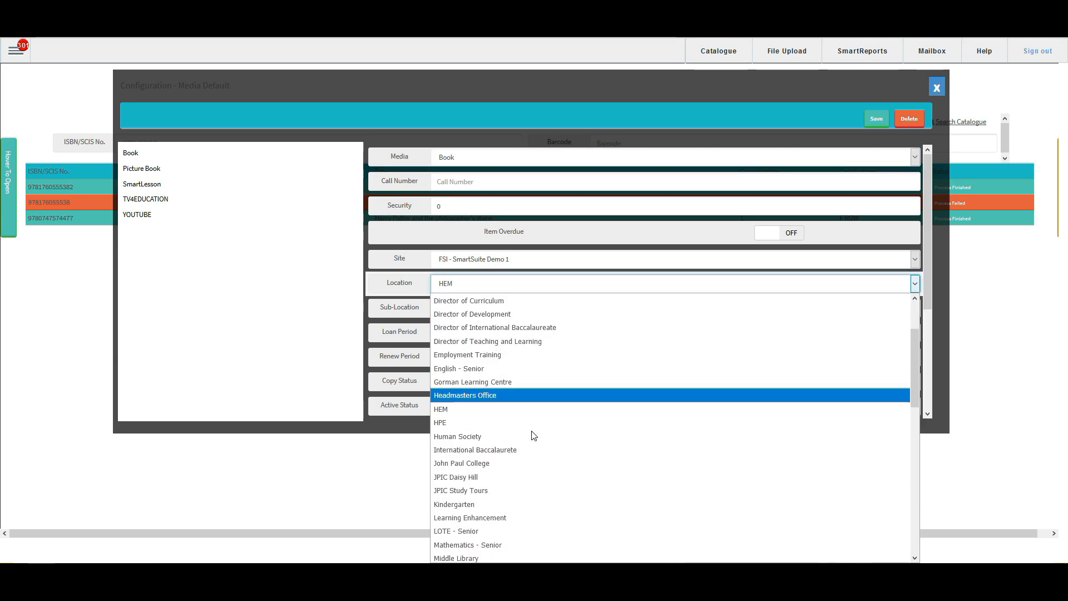
{"action": "scroll", "coordinate": [499, 444], "scroll_direction": "down", "scroll_amount": 1}
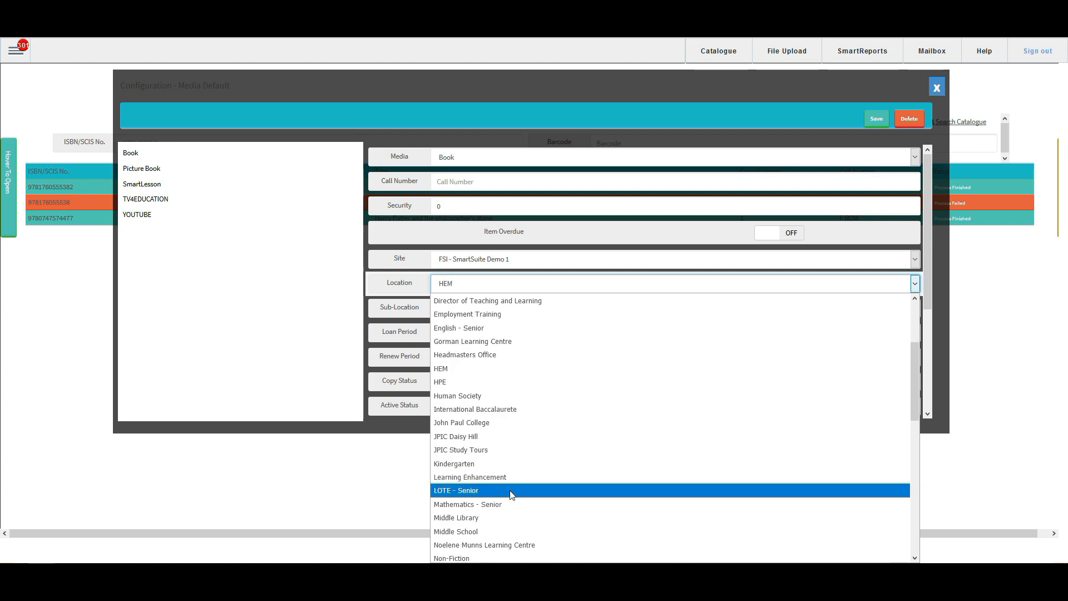
{"action": "scroll", "coordinate": [506, 462], "scroll_direction": "down", "scroll_amount": 3}
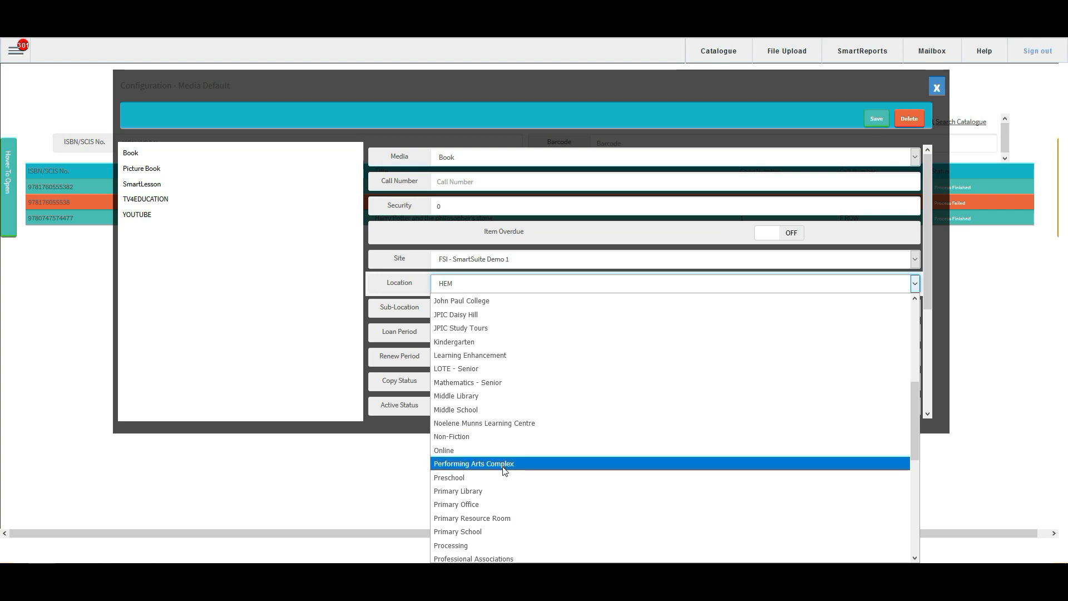
{"action": "scroll", "coordinate": [507, 473], "scroll_direction": "down", "scroll_amount": 3}
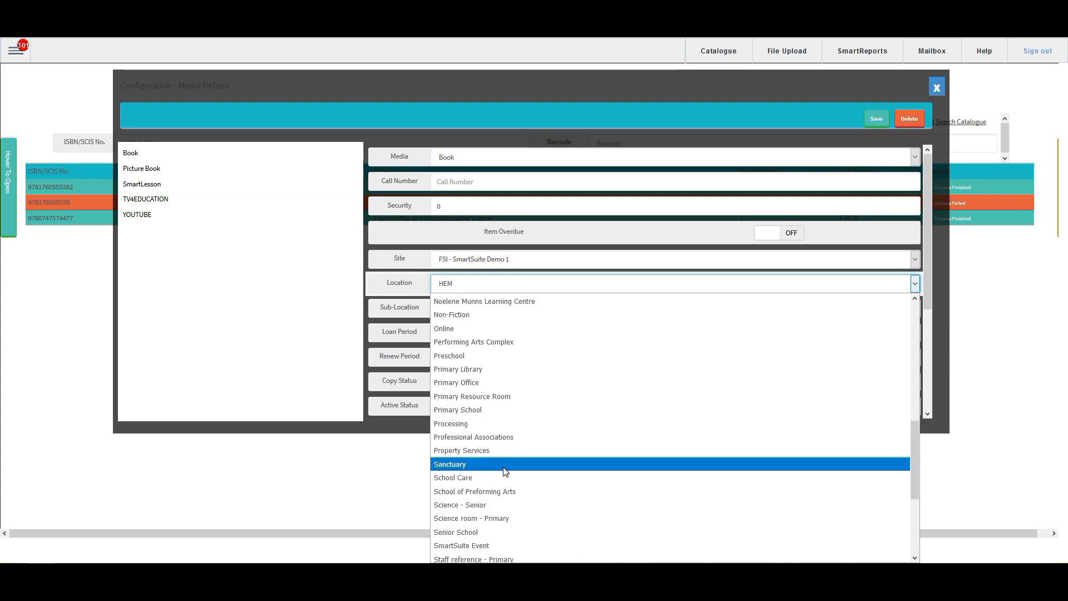
{"action": "scroll", "coordinate": [505, 471], "scroll_direction": "down", "scroll_amount": 1}
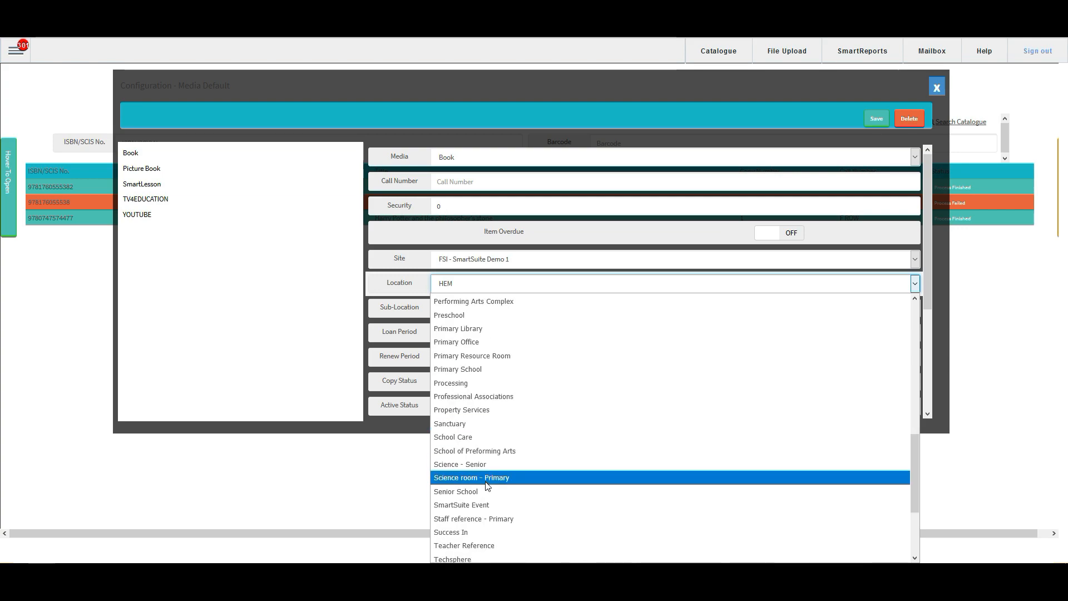
{"action": "left_click", "coordinate": [485, 480]}
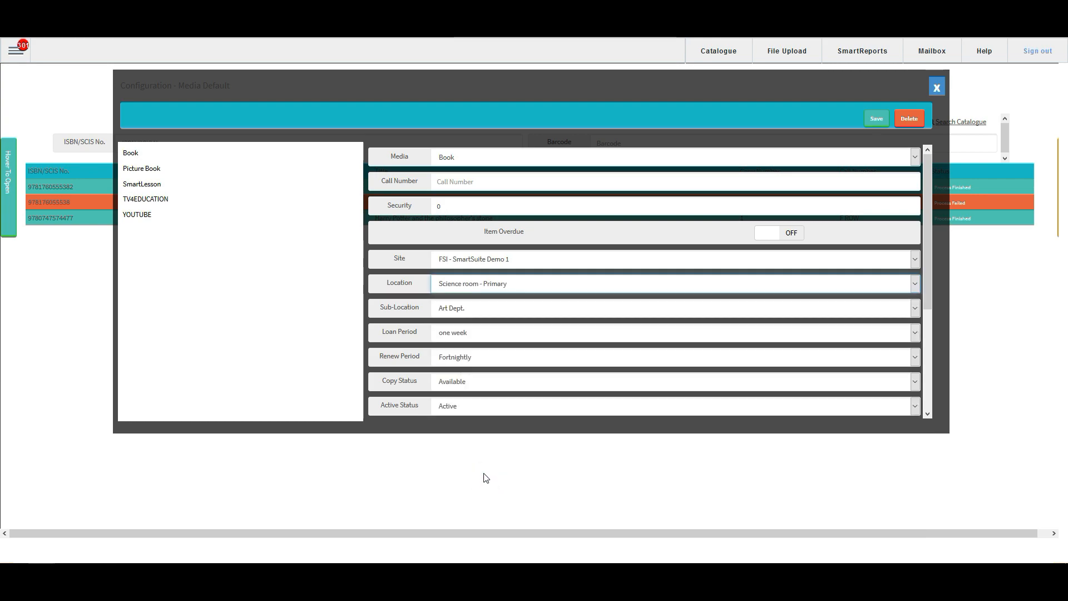
Step: Set the sub-location in the Book defaults to Fiction
{"action": "left_click", "coordinate": [470, 310]}
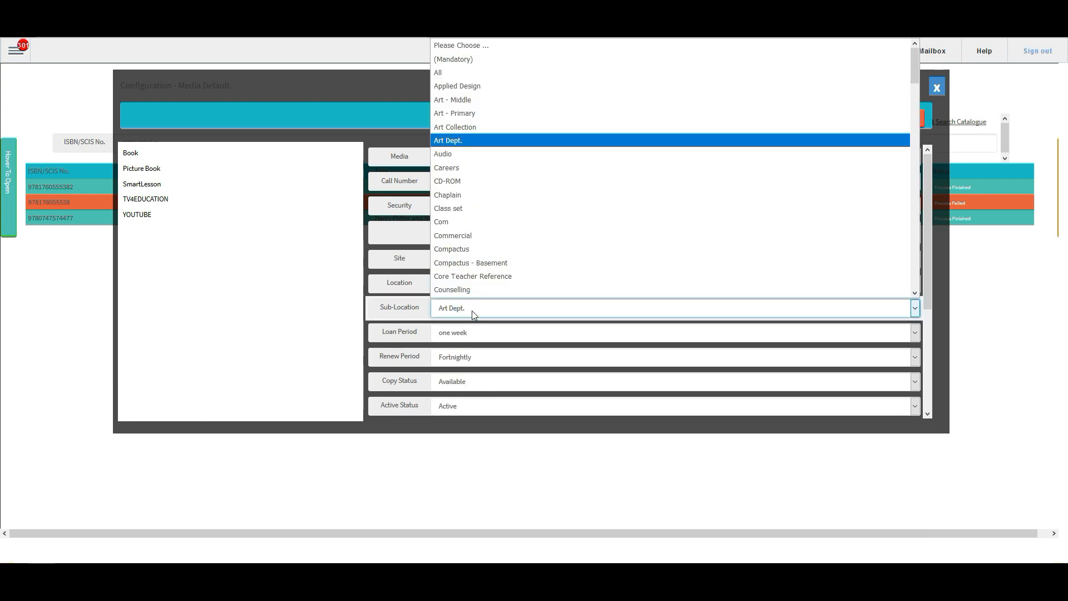
{"action": "scroll", "coordinate": [501, 233], "scroll_direction": "down", "scroll_amount": 1}
{"action": "scroll", "coordinate": [501, 234], "scroll_direction": "down", "scroll_amount": 3}
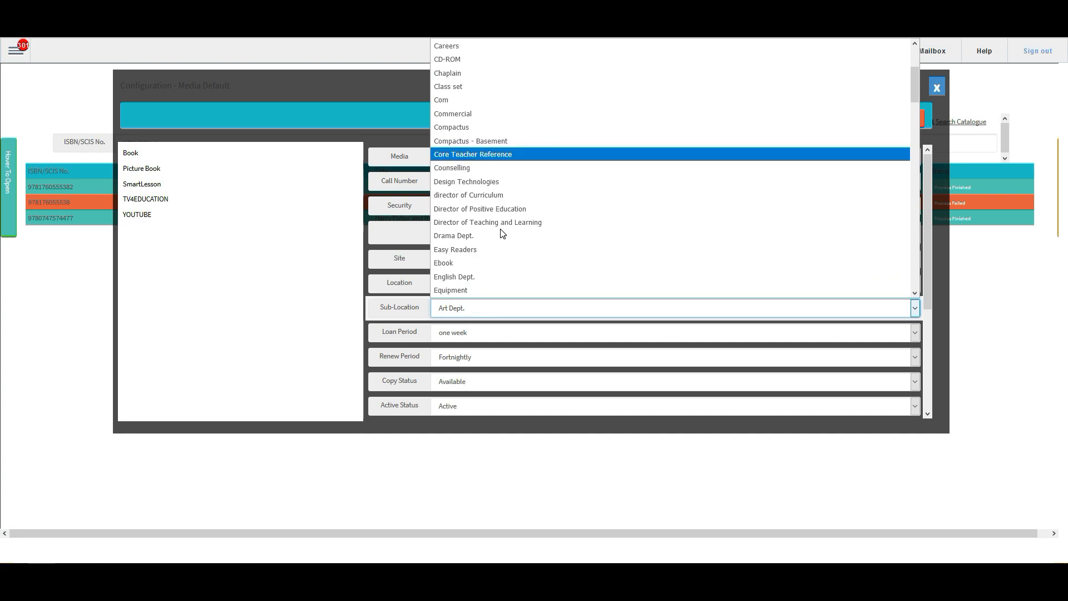
{"action": "scroll", "coordinate": [495, 232], "scroll_direction": "down", "scroll_amount": 1}
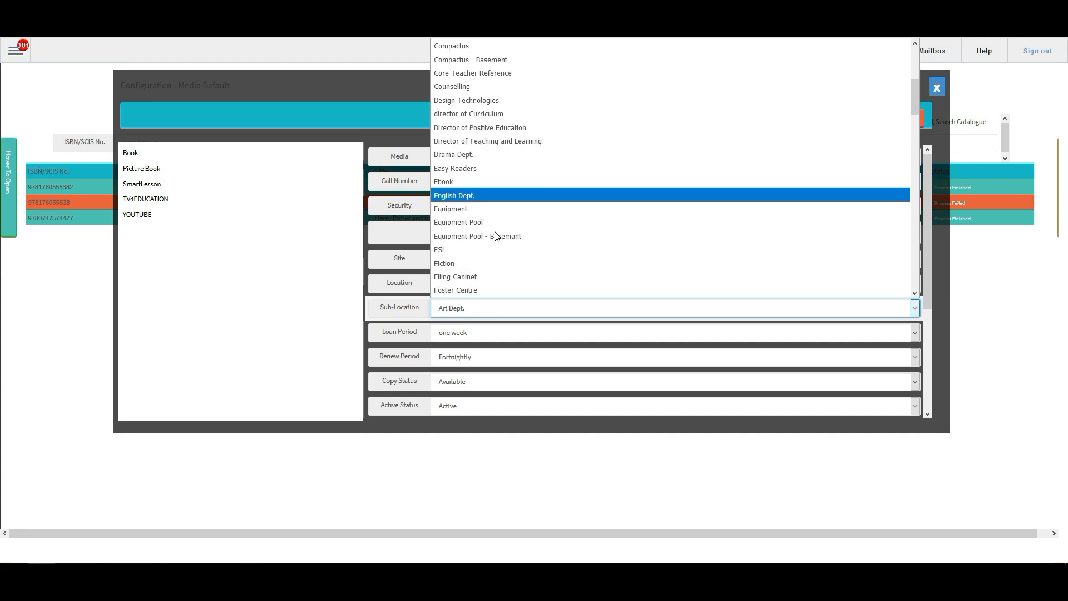
{"action": "left_click", "coordinate": [482, 268]}
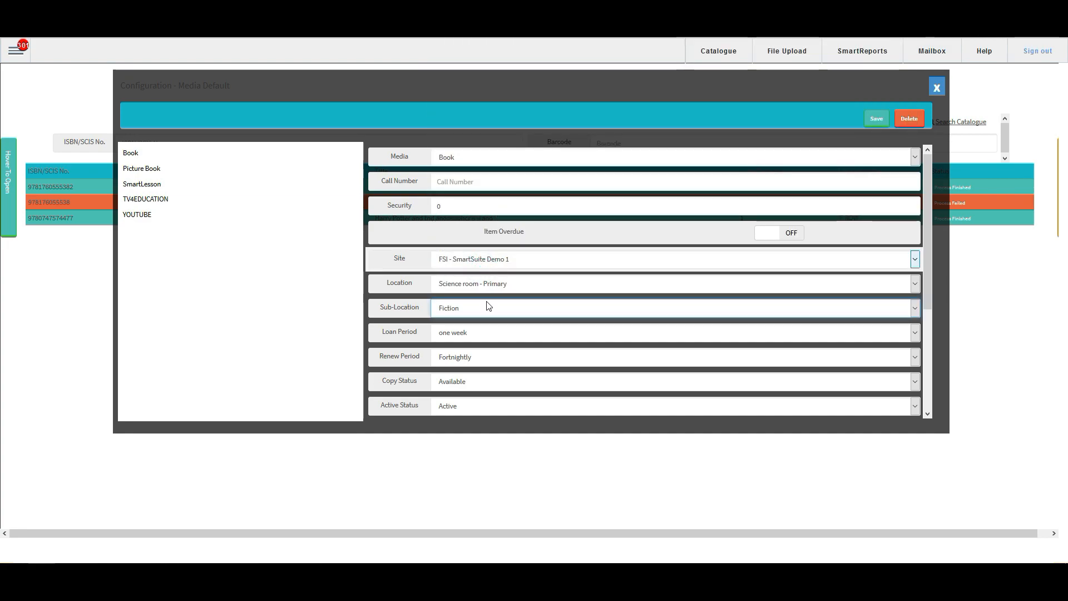
Step: Set the Book defaults' loan and renew periods to Fortnightly and the copy status to Available
{"action": "left_click", "coordinate": [493, 336]}
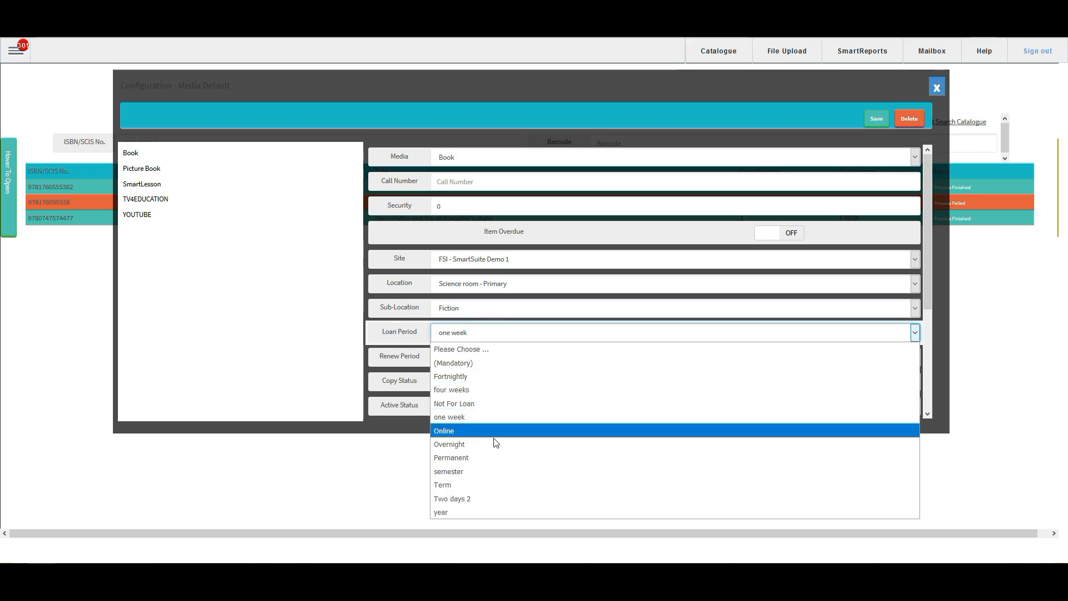
{"action": "left_click", "coordinate": [493, 376]}
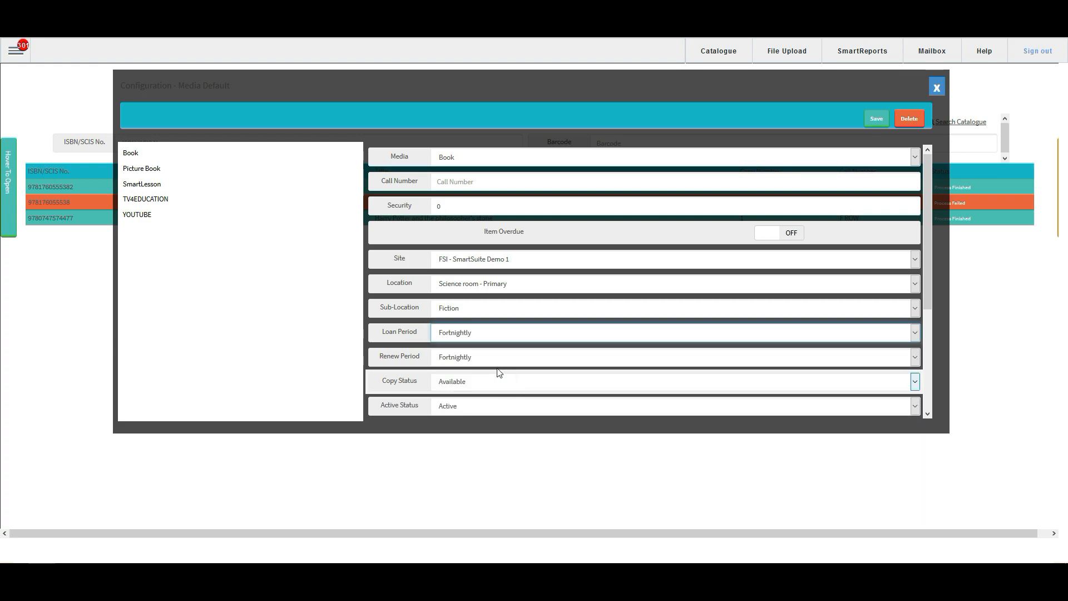
{"action": "left_click", "coordinate": [482, 360]}
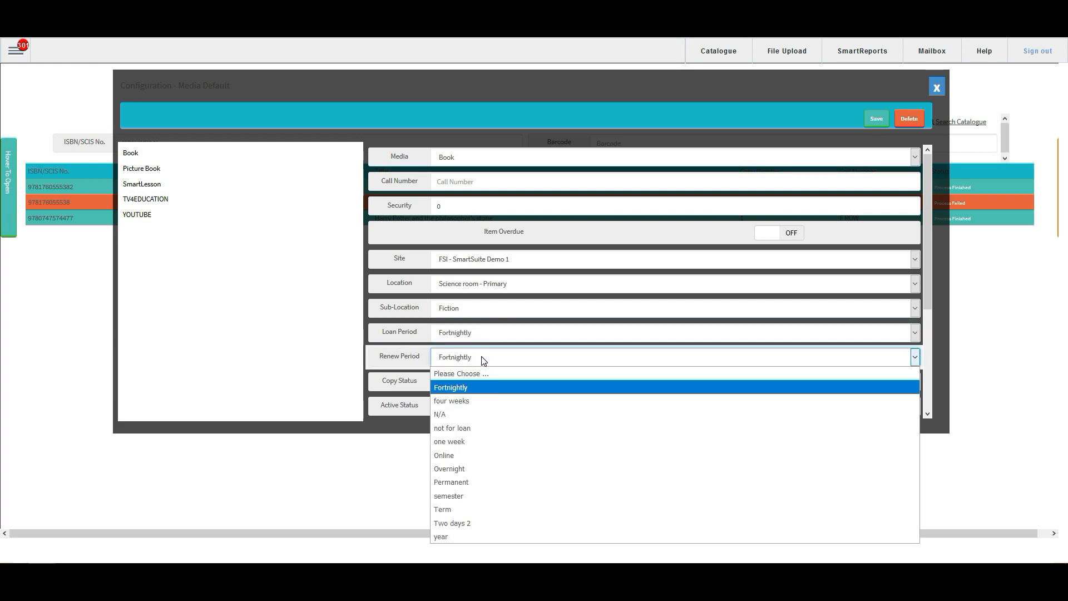
{"action": "left_click", "coordinate": [493, 387]}
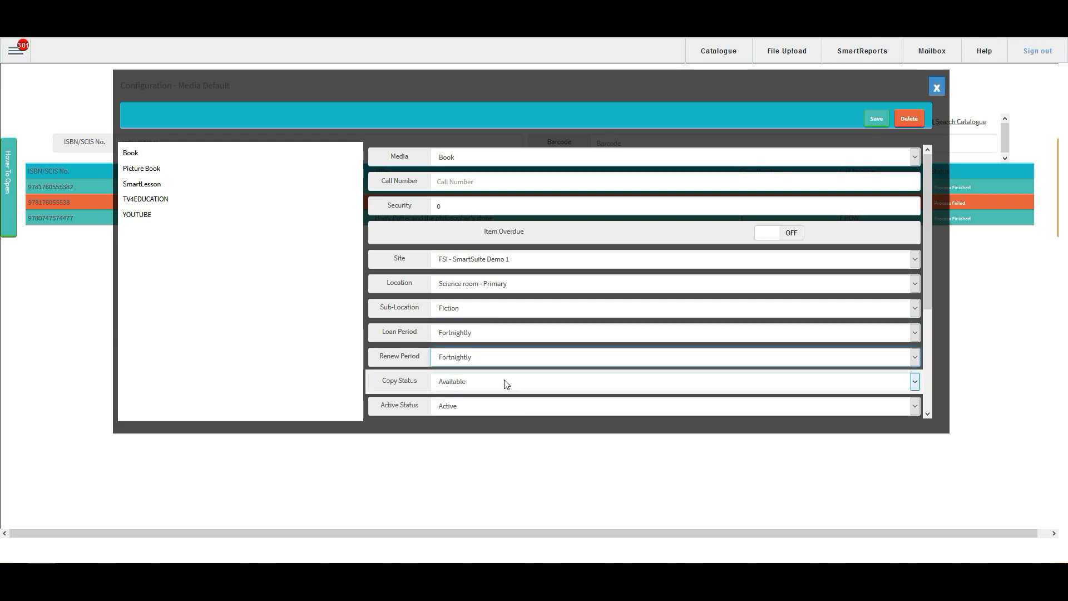
{"action": "left_click", "coordinate": [506, 384]}
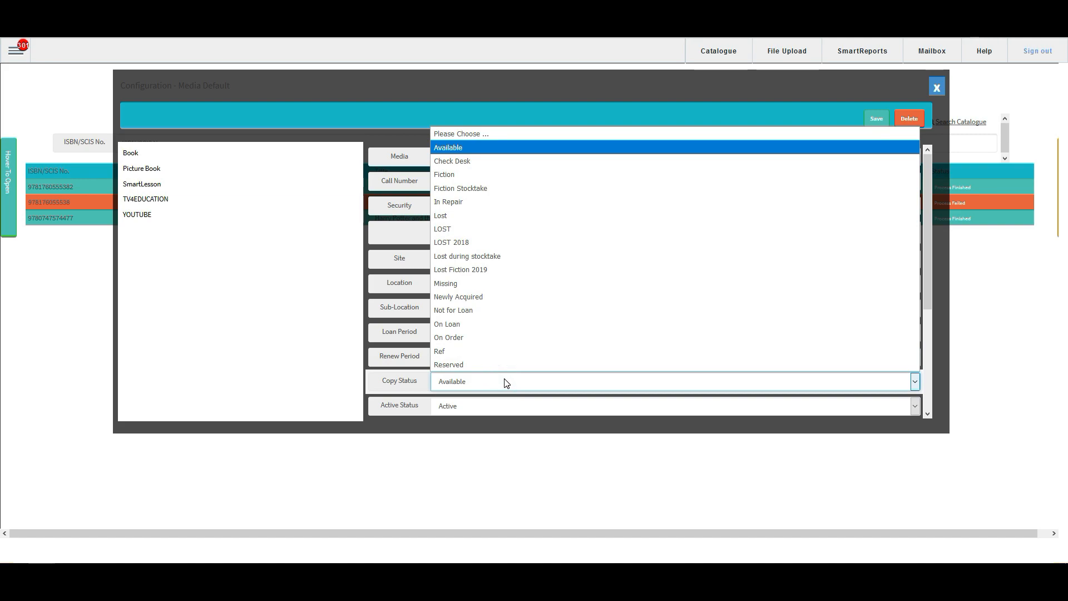
{"action": "left_click", "coordinate": [466, 150]}
Step: Set the supplier in the Book media defaults to Learning Express
{"action": "scroll", "coordinate": [489, 267], "scroll_direction": "down", "scroll_amount": 3}
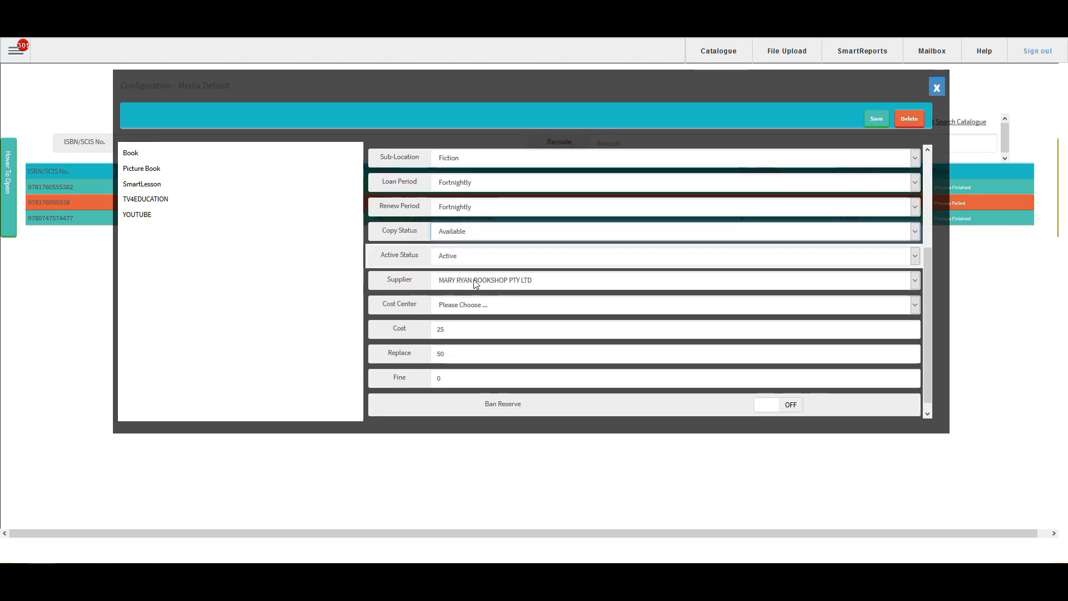
{"action": "left_click", "coordinate": [537, 286]}
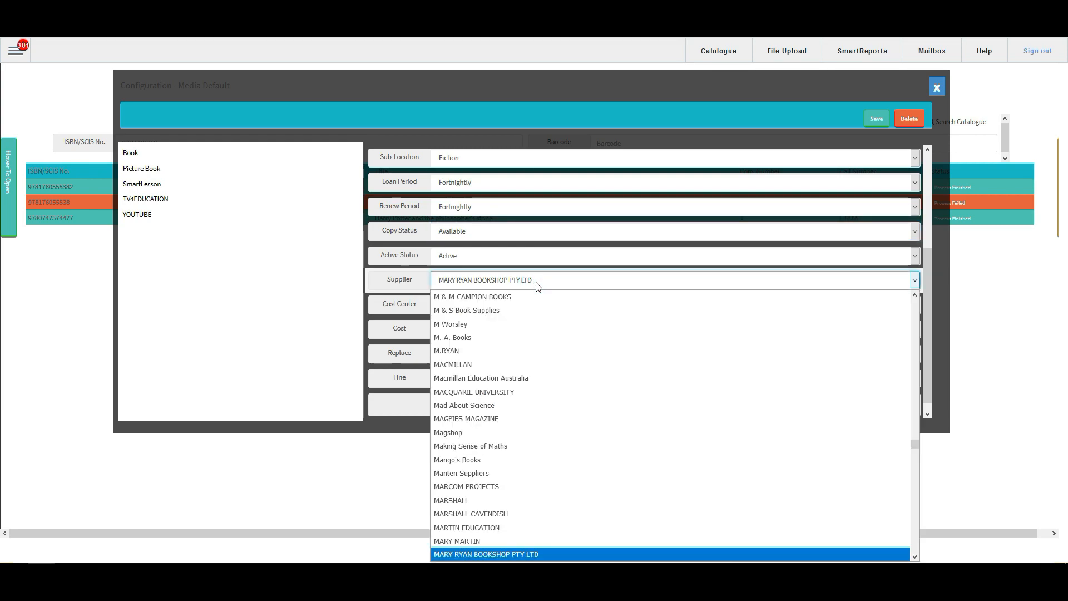
{"action": "scroll", "coordinate": [534, 345], "scroll_direction": "up", "scroll_amount": 12}
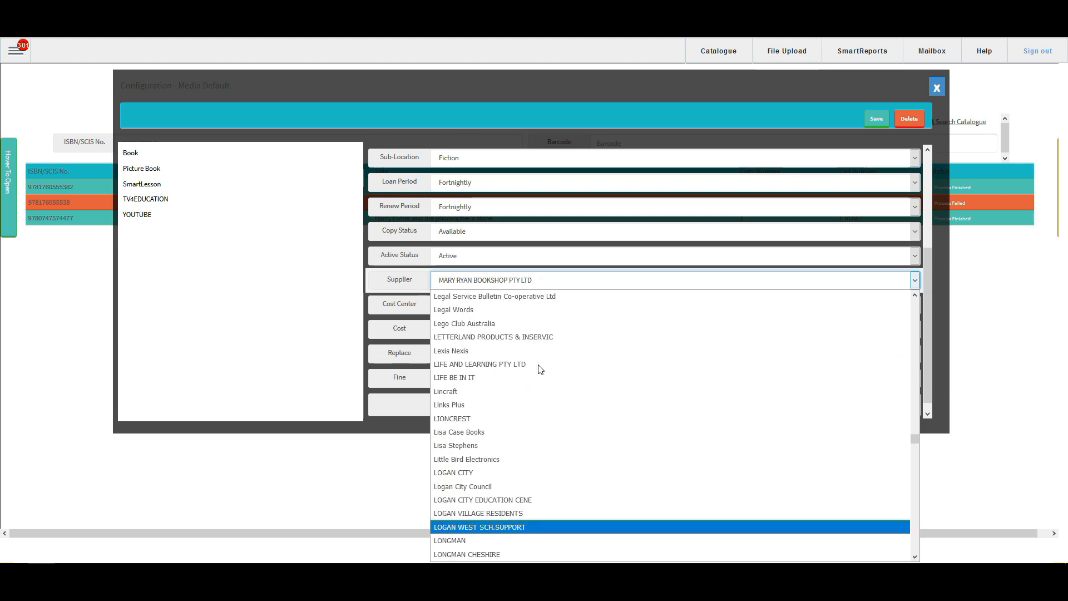
{"action": "left_click", "coordinate": [526, 299]}
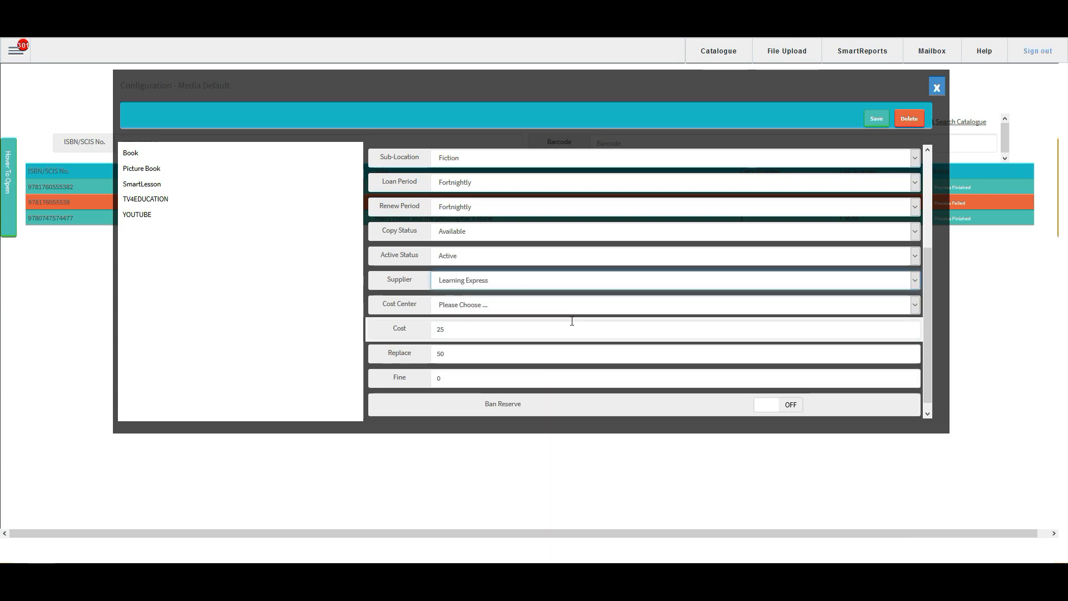
Step: Check the cost and replacement values in the Book media defaults, and save and close the configuration
{"action": "left_click", "coordinate": [486, 329]}
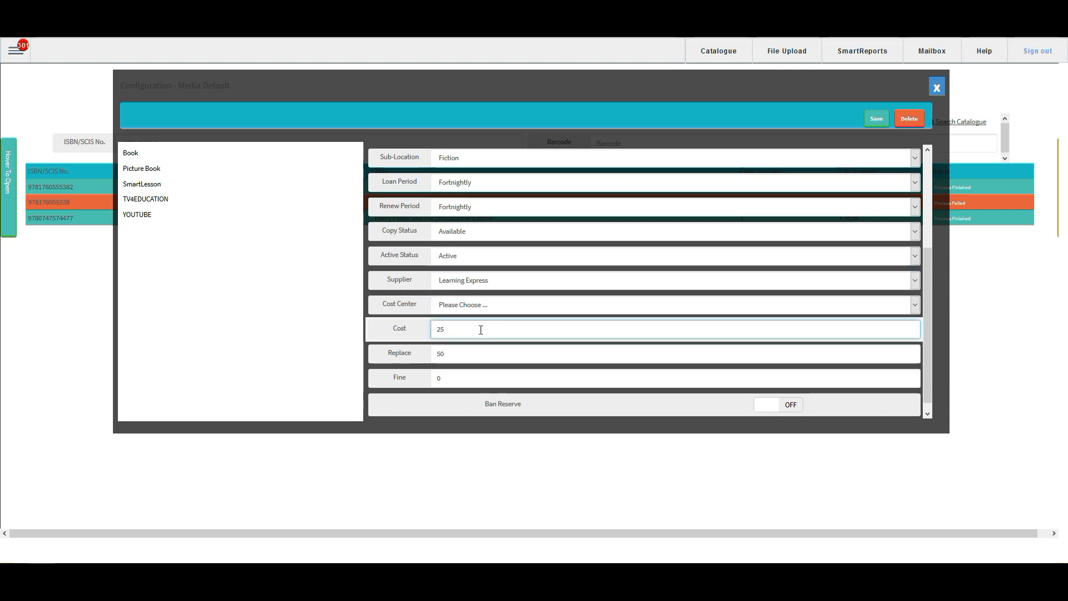
{"action": "left_click", "coordinate": [464, 351]}
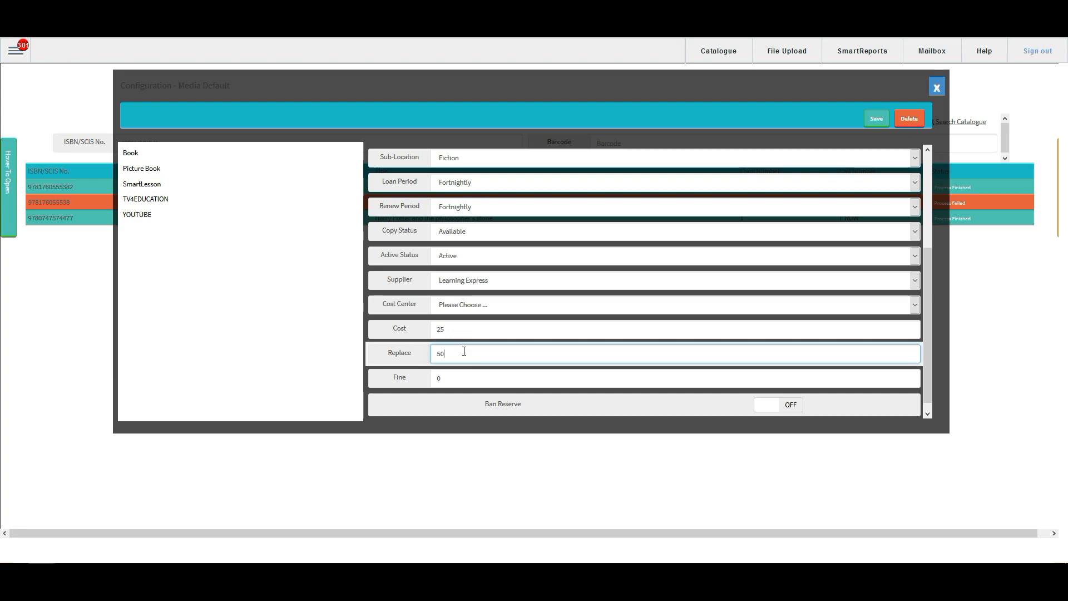
{"action": "scroll", "coordinate": [464, 352], "scroll_direction": "down", "scroll_amount": 1}
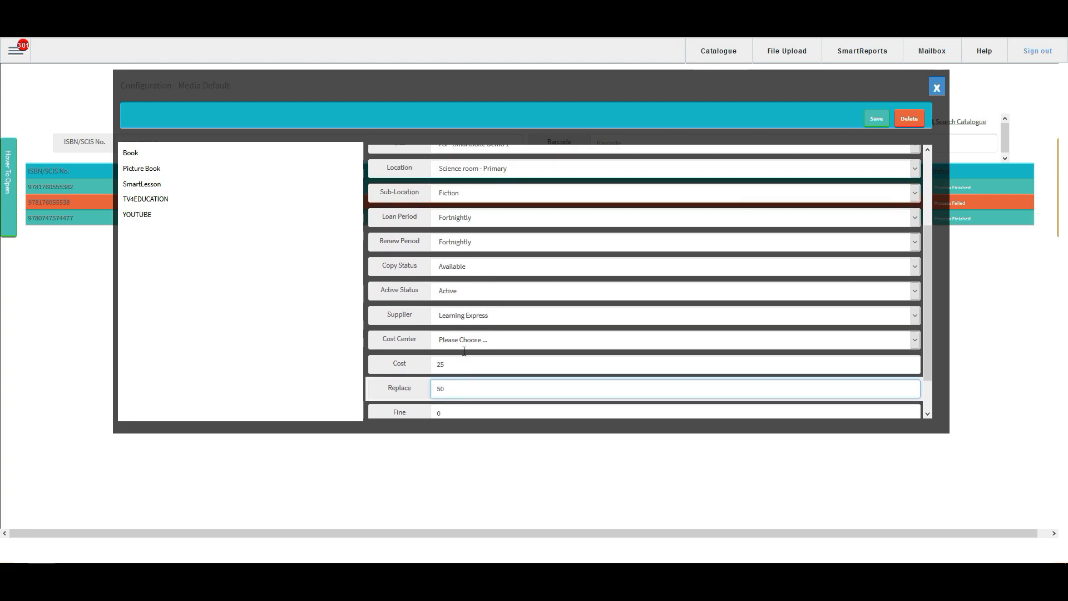
{"action": "scroll", "coordinate": [464, 351], "scroll_direction": "up", "scroll_amount": 3}
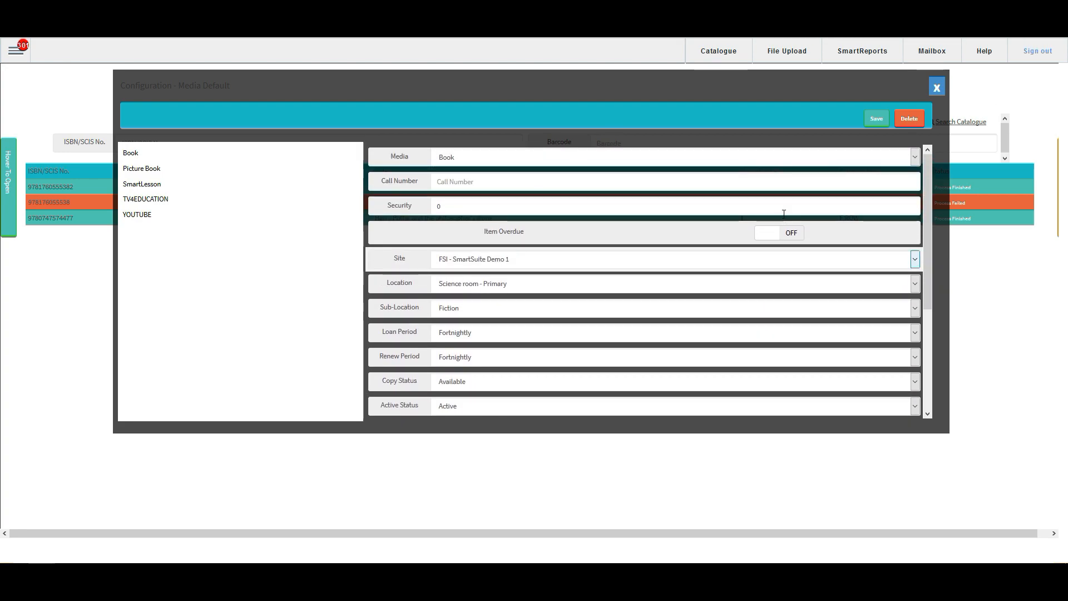
{"action": "left_click", "coordinate": [875, 120]}
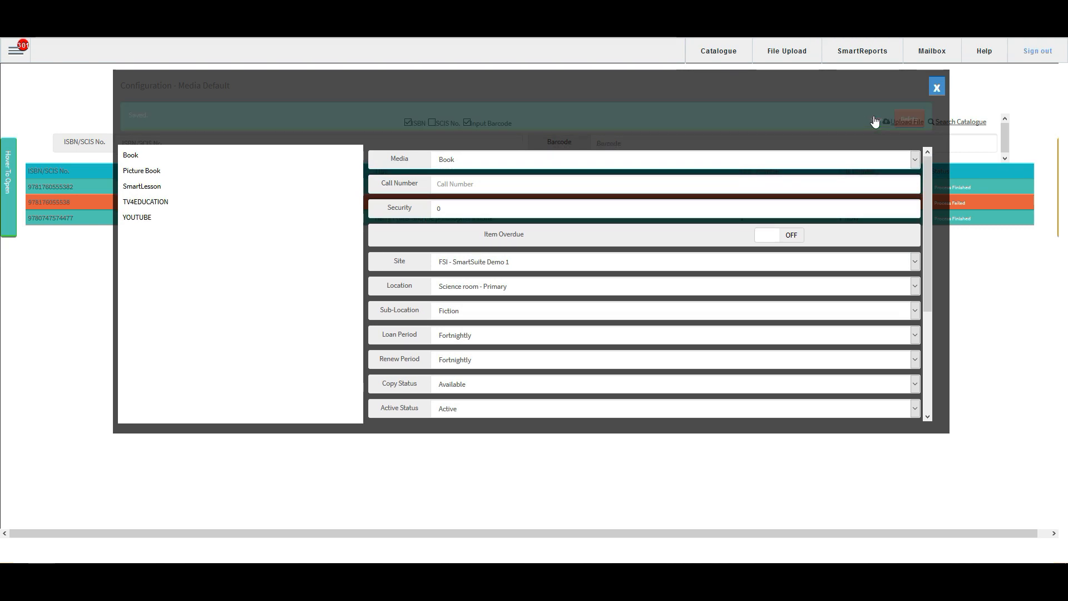
{"action": "left_click", "coordinate": [938, 88]}
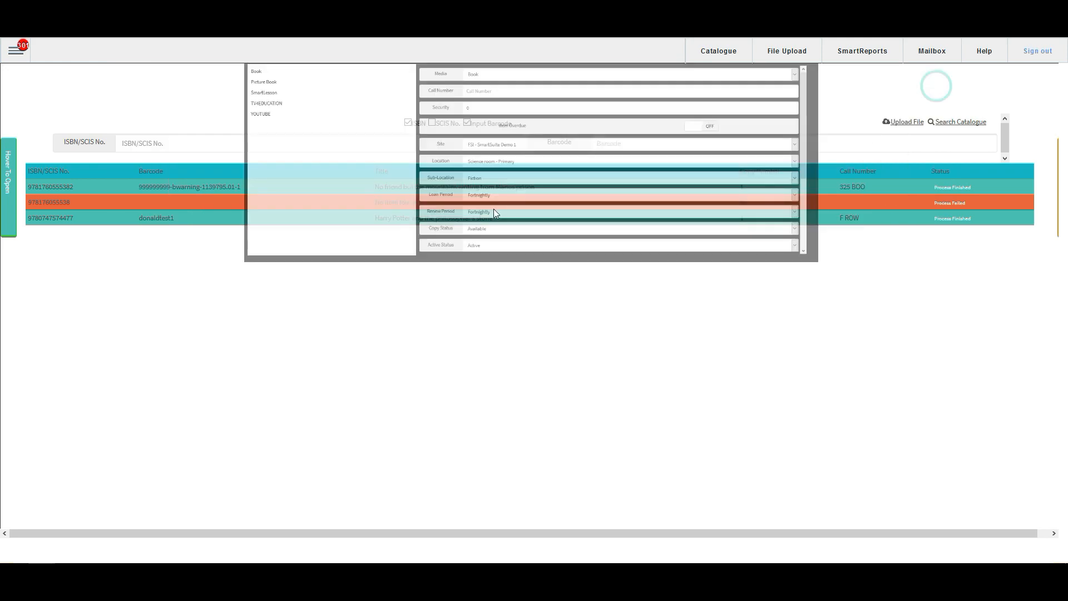
{"action": "left_click", "coordinate": [226, 147]}
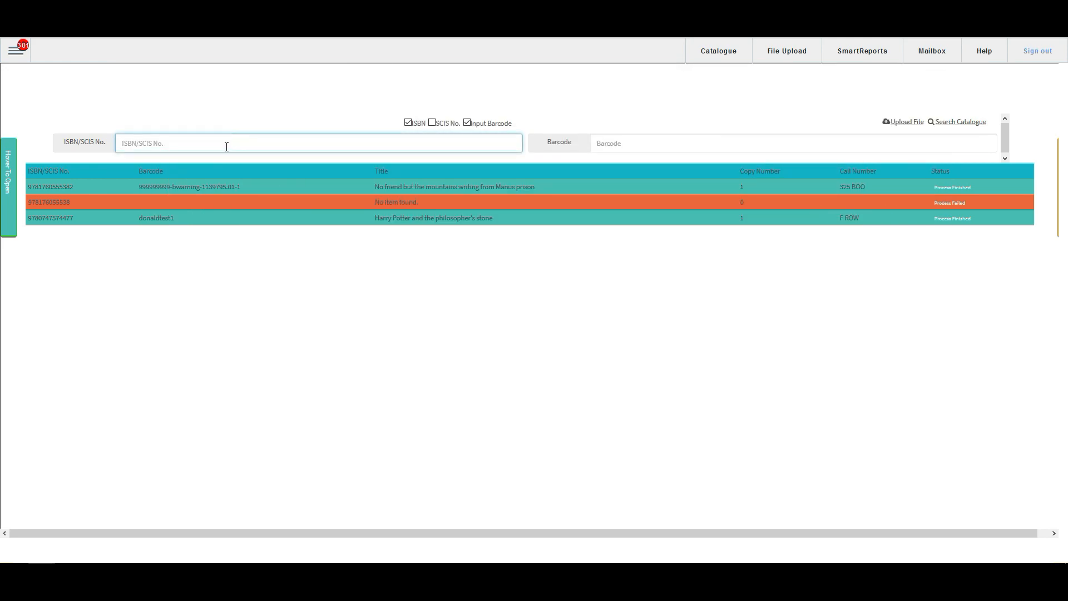
{"action": "type", "text": "9780747574477"}
{"action": "left_click", "coordinate": [616, 144]}
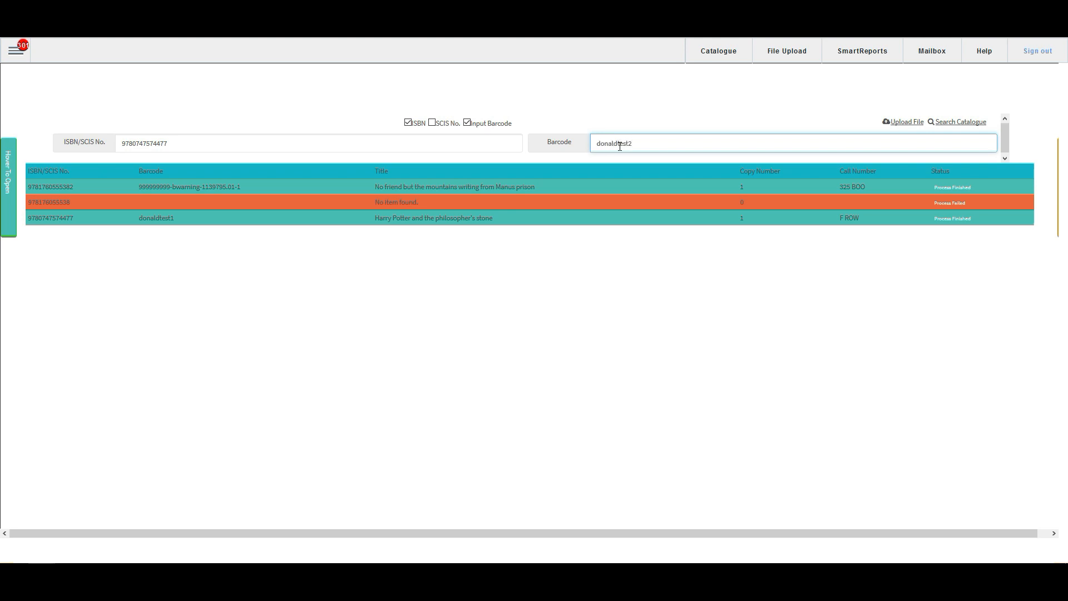
{"action": "type", "text": "donaldtest2"}
{"action": "key", "text": "Return"}
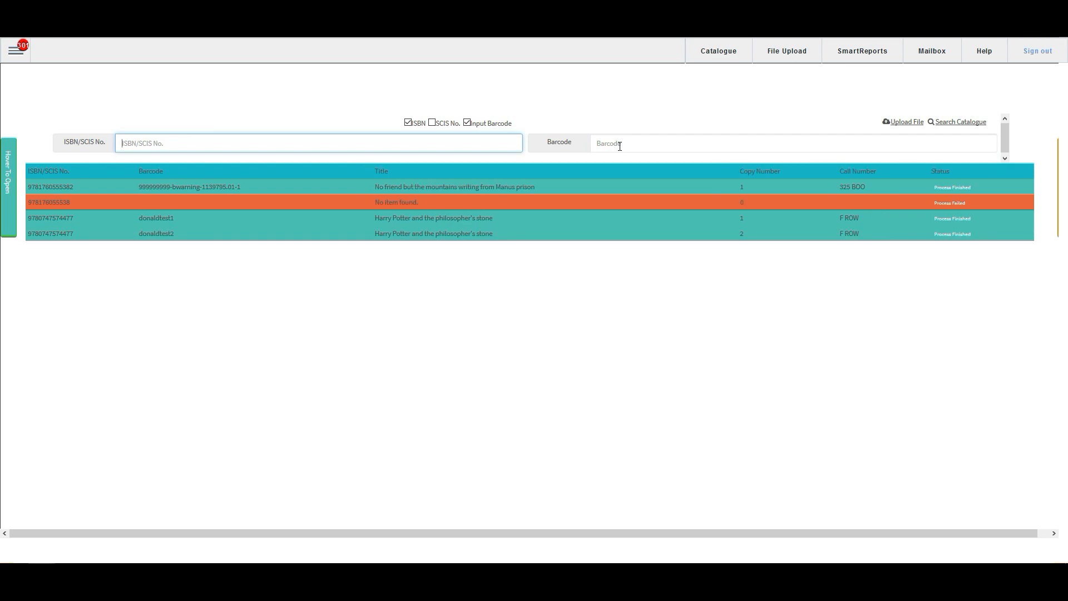
Step: Open the catalogue record of the newly imported donaldtest2 copy and go to its copy details
{"action": "left_click", "coordinate": [442, 237]}
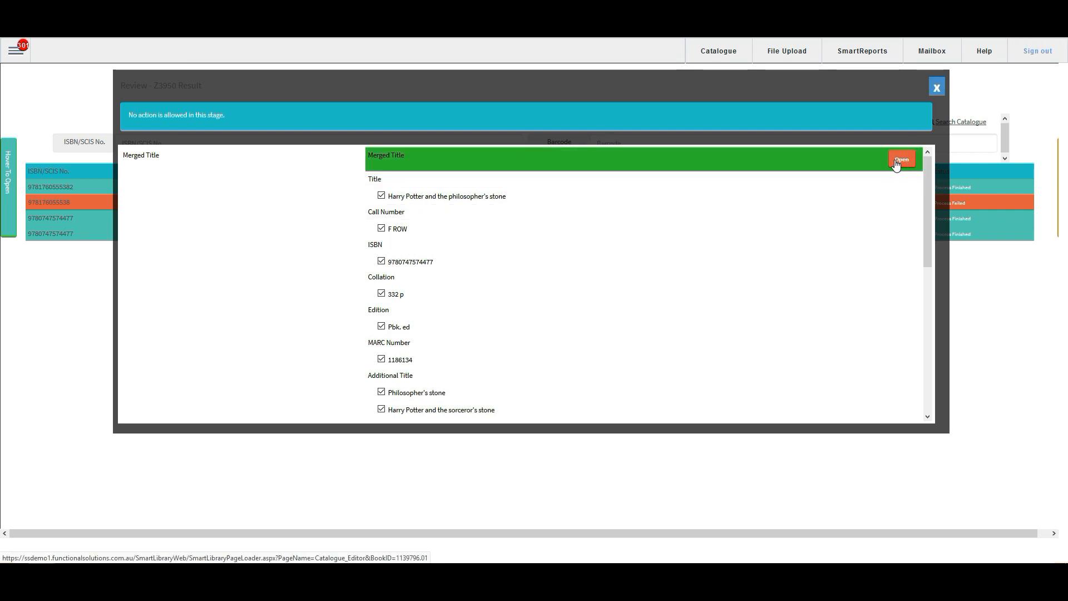
{"action": "left_click", "coordinate": [896, 164]}
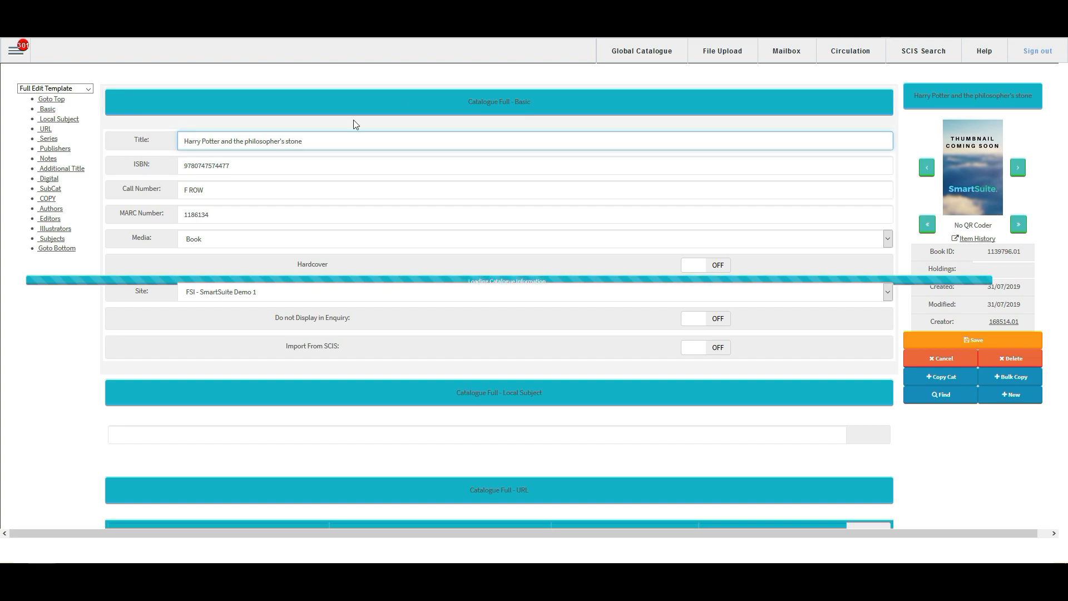
{"action": "left_click", "coordinate": [47, 199]}
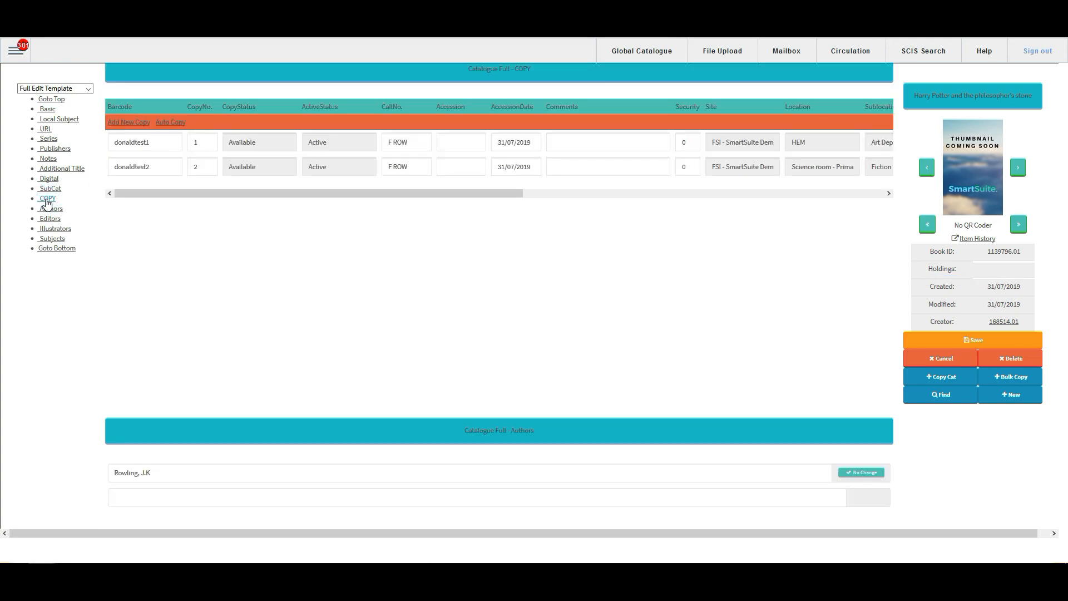
Step: Compare the two copies' location, sub-location, loan and renewal types, supplier, cost centre and costs, and return to the import list
{"action": "left_click_drag", "start_coordinate": [257, 193], "coordinate": [437, 218]}
{"action": "left_click", "coordinate": [160, 140]}
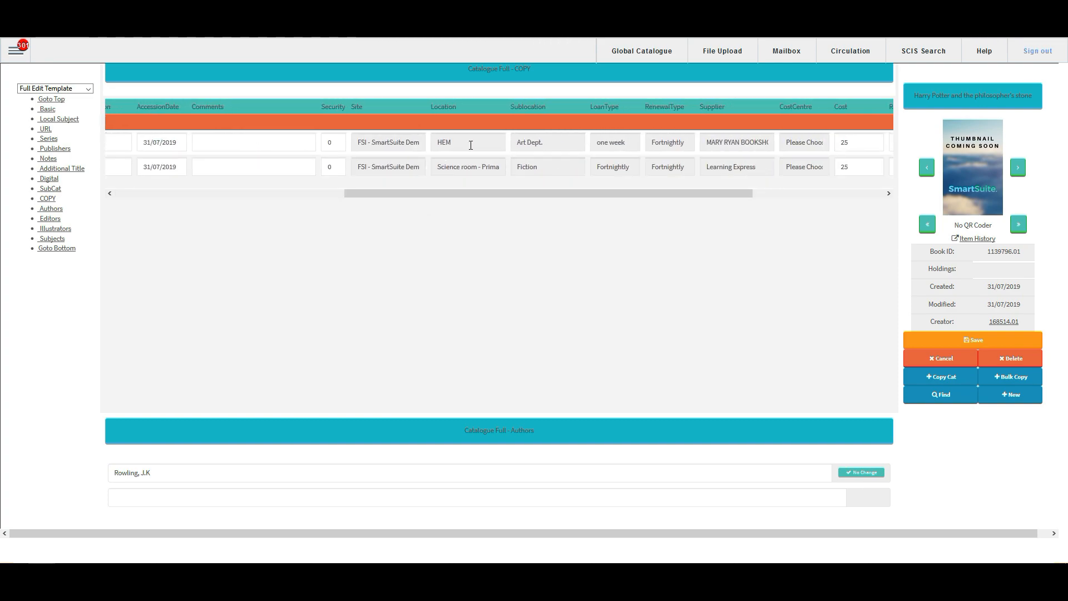
{"action": "left_click", "coordinate": [482, 143]}
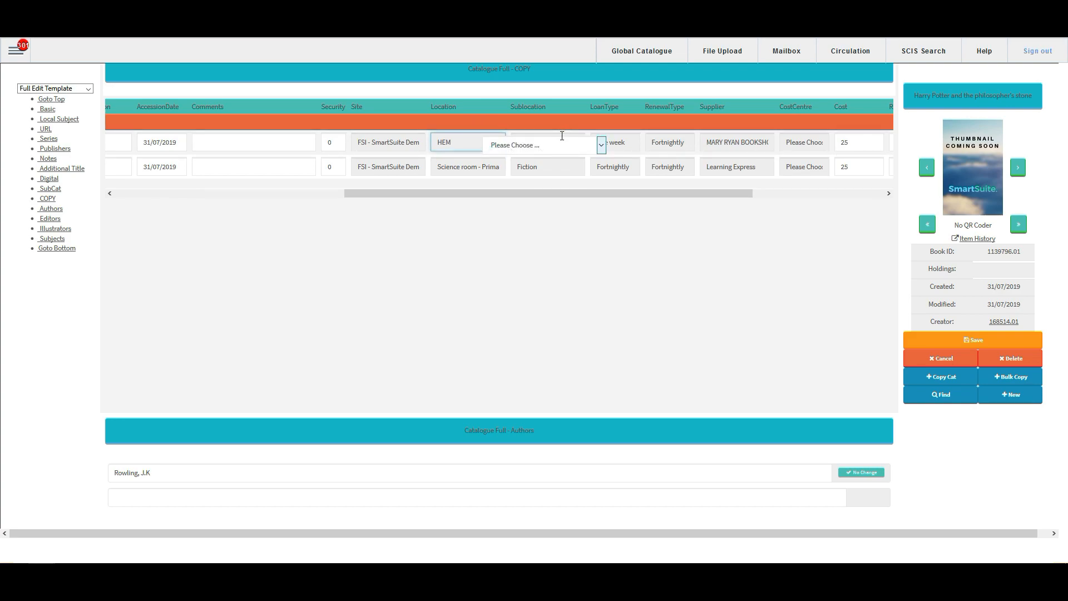
{"action": "left_click", "coordinate": [555, 149]}
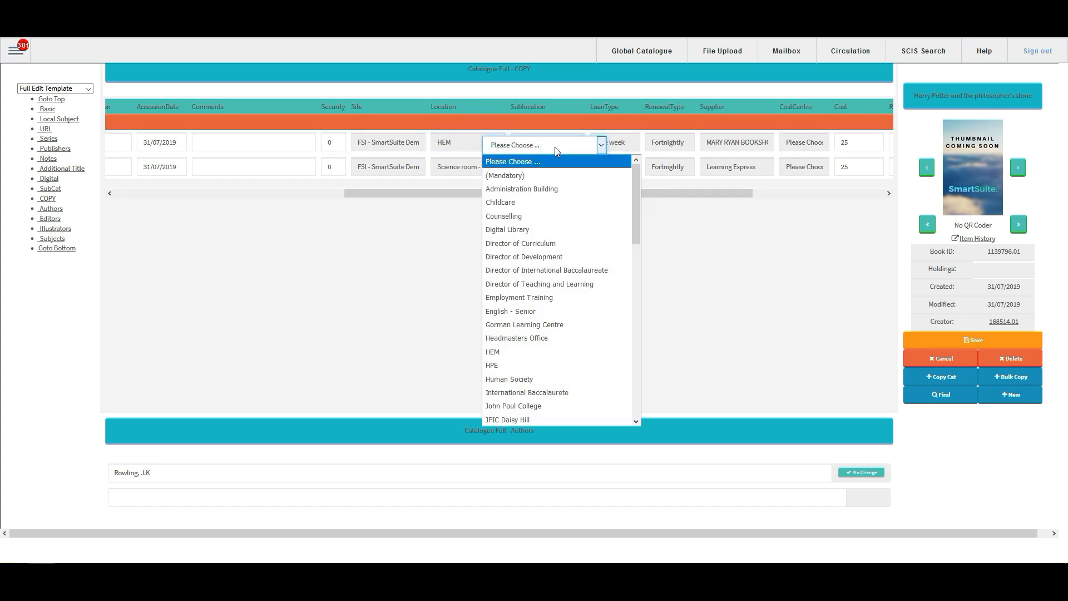
{"action": "left_click", "coordinate": [555, 148]}
{"action": "left_click", "coordinate": [556, 168]}
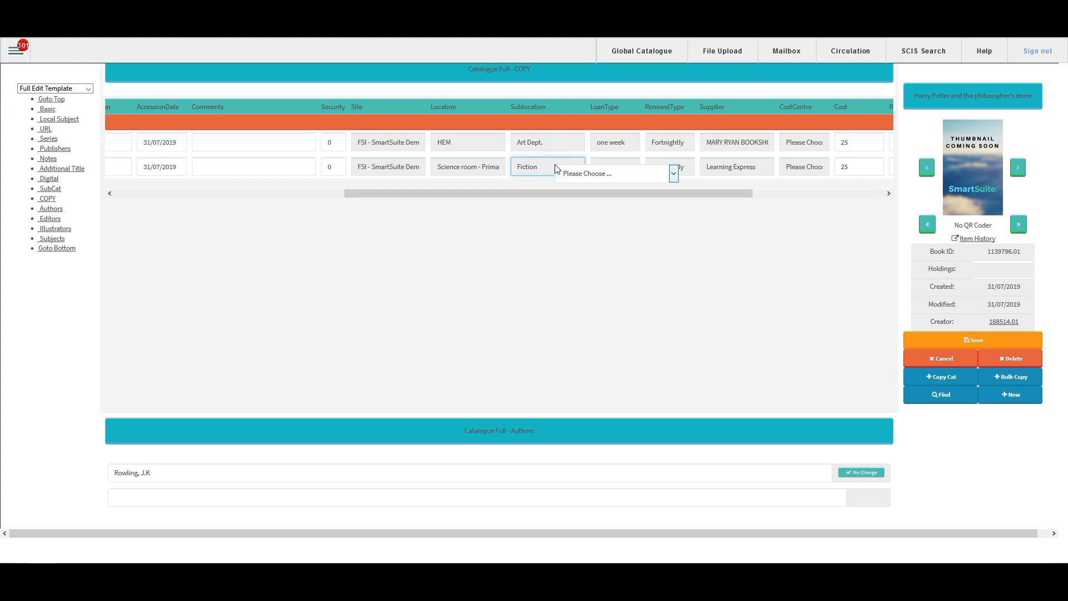
{"action": "left_click_drag", "start_coordinate": [543, 192], "coordinate": [618, 195]}
{"action": "left_click", "coordinate": [492, 166]}
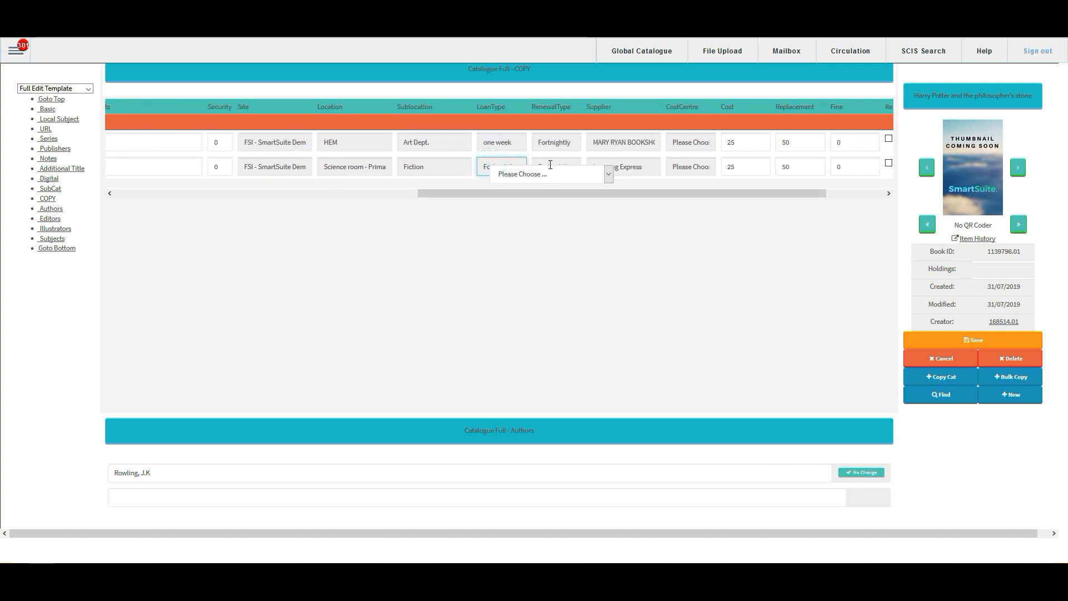
{"action": "left_click", "coordinate": [550, 166]}
{"action": "left_click", "coordinate": [609, 167]}
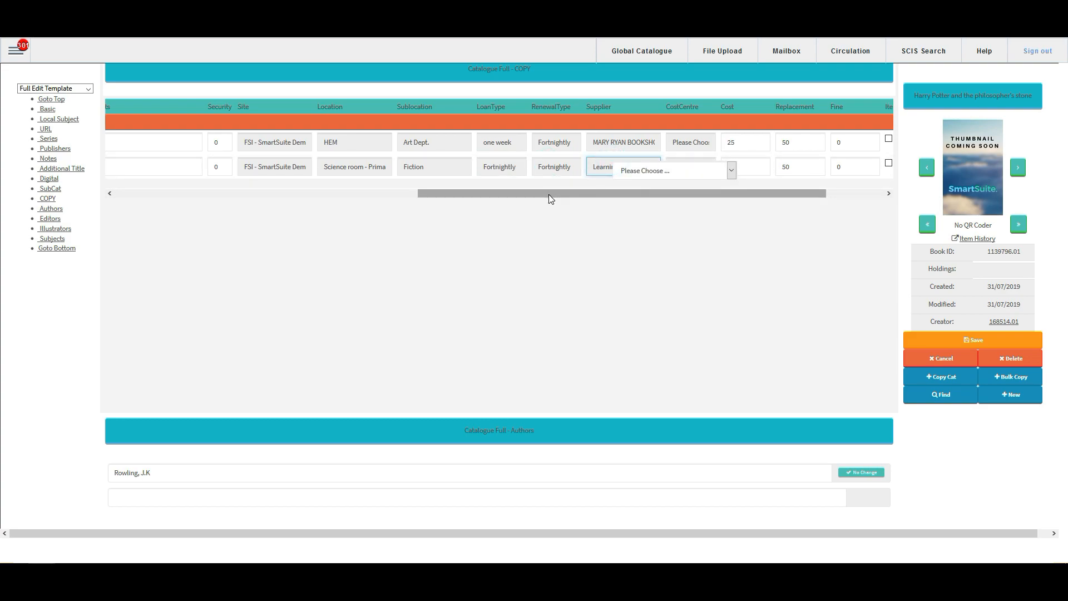
{"action": "left_click_drag", "start_coordinate": [549, 195], "coordinate": [639, 204]}
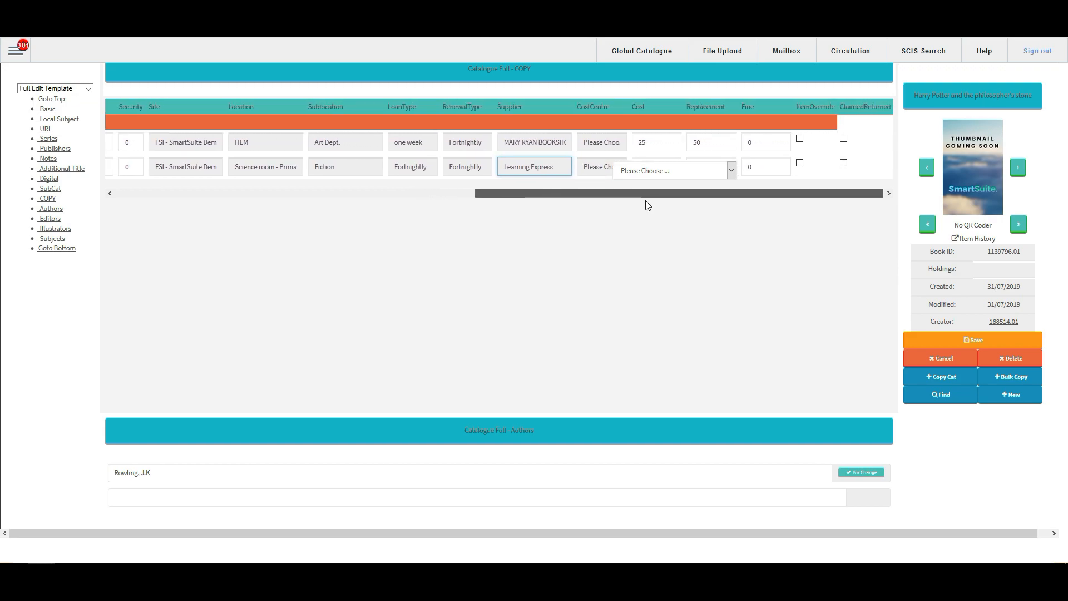
{"action": "left_click", "coordinate": [603, 168]}
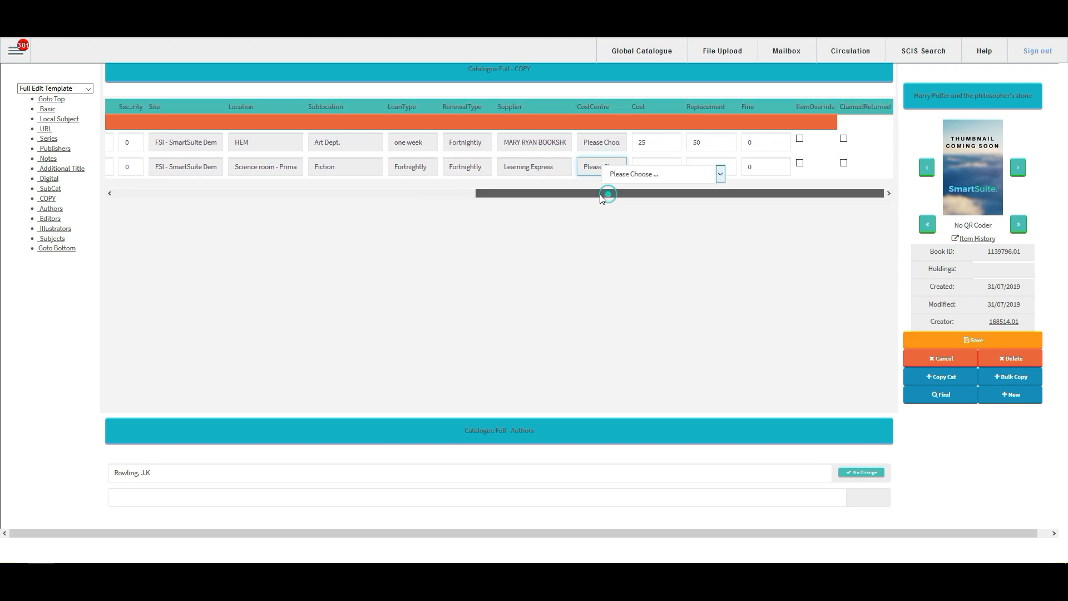
{"action": "left_click_drag", "start_coordinate": [601, 198], "coordinate": [562, 196]}
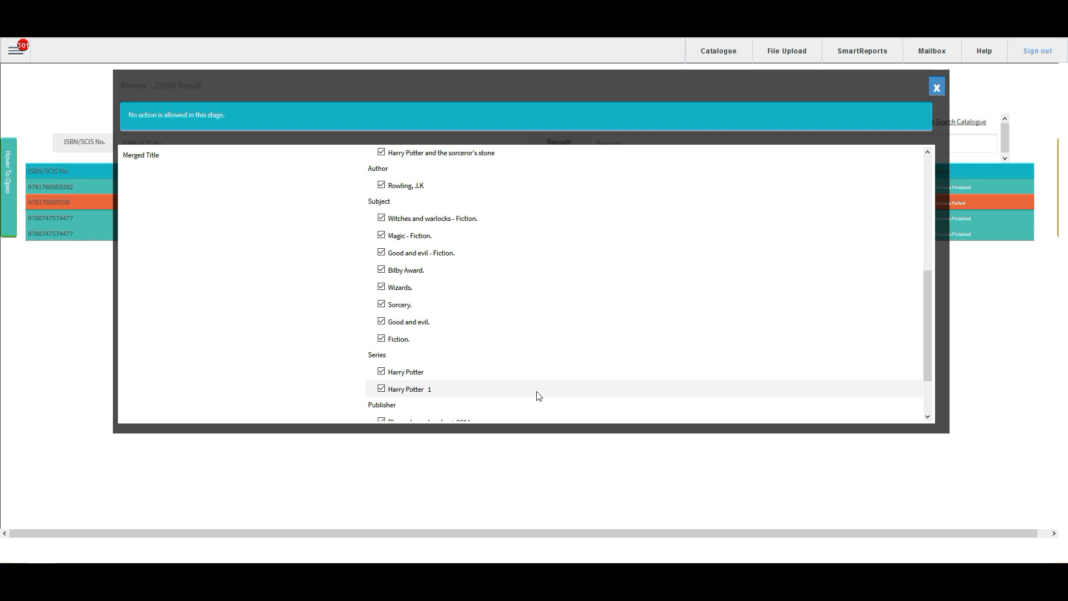
{"action": "left_click", "coordinate": [936, 87]}
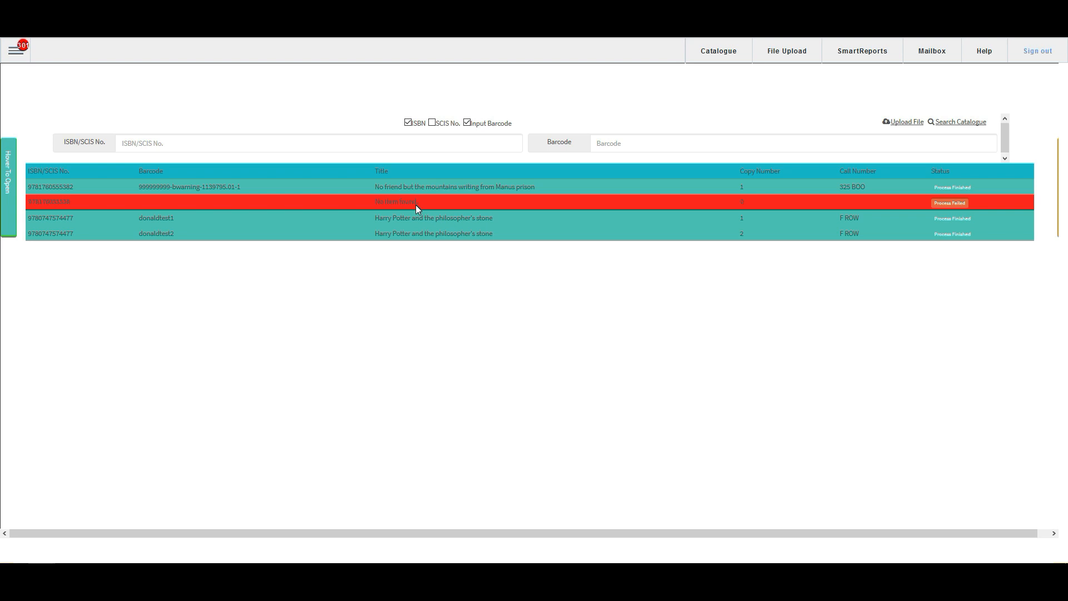
{"action": "scroll", "coordinate": [415, 205], "scroll_direction": "down", "scroll_amount": 1}
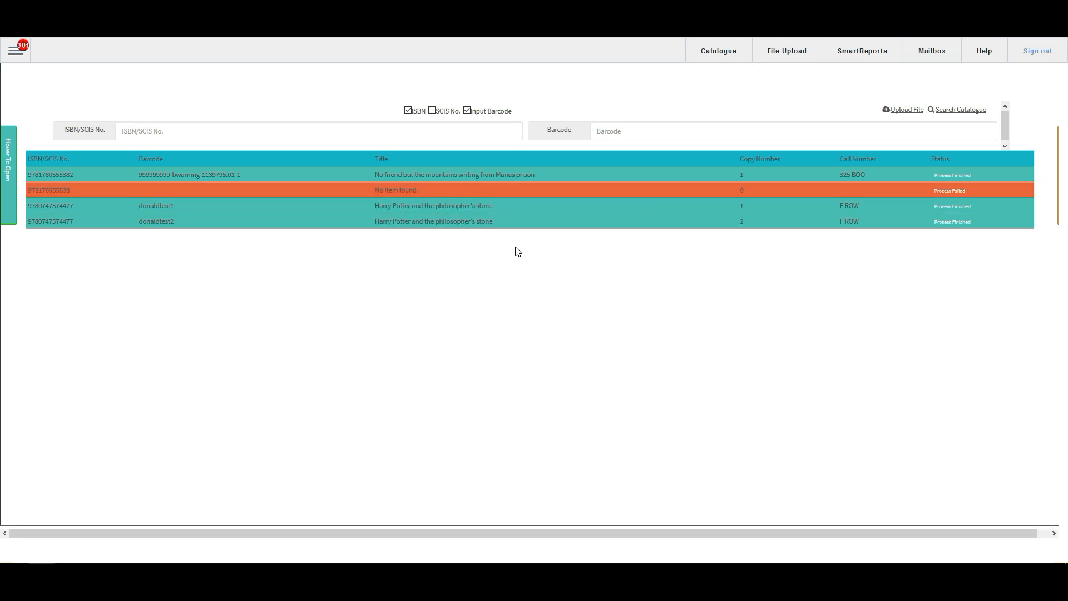